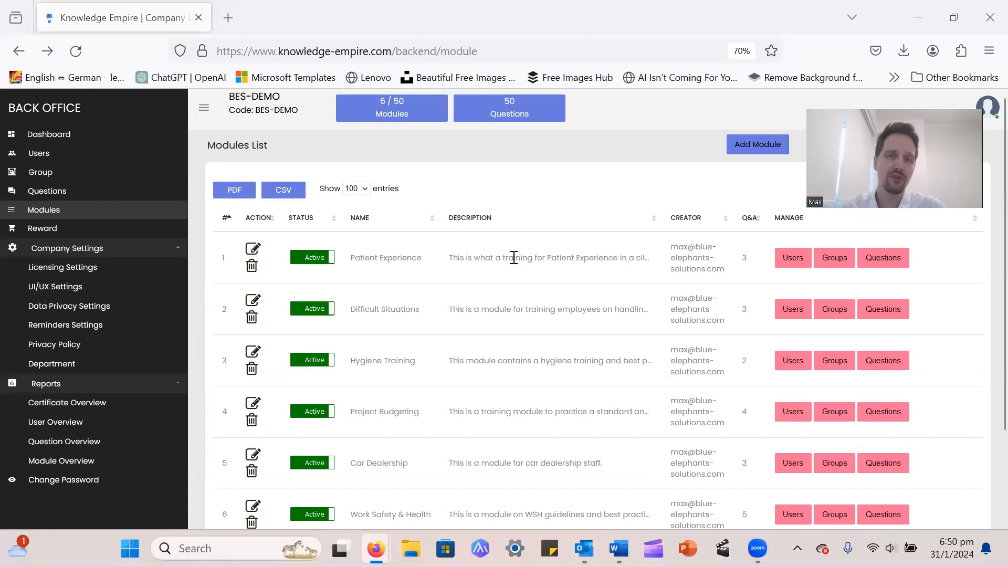
Open the Add Module form and enter the name 'Cyber-Security Test Module'
scroll(525, 261, "down", 2)
scroll(501, 336, "up", 2)
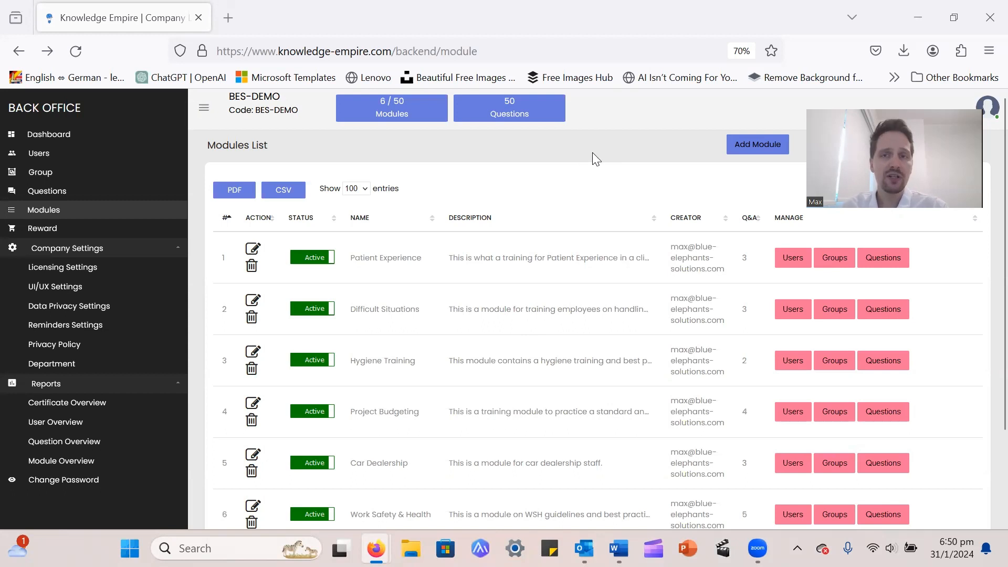
left_click(738, 150)
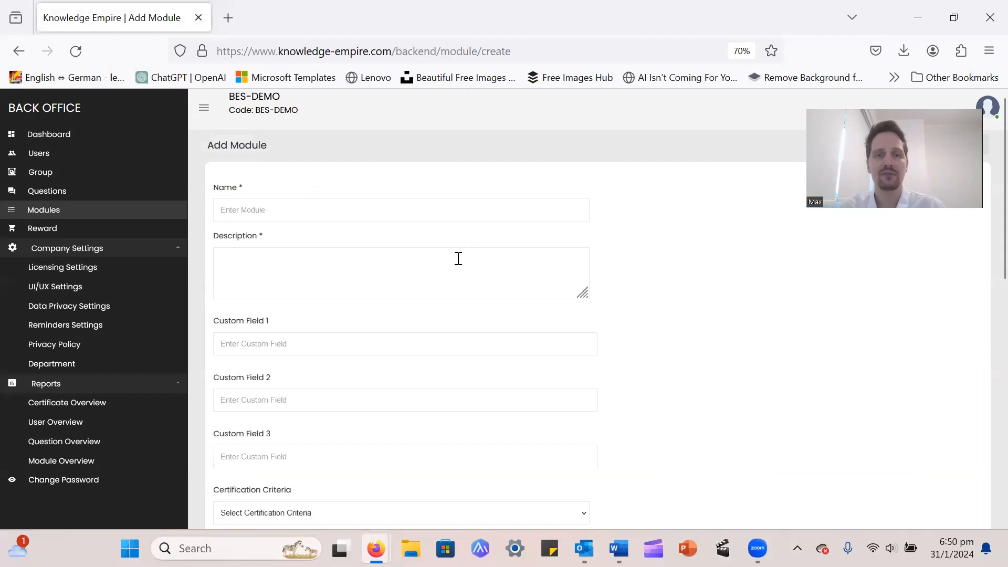
scroll(459, 258, "down", 6)
scroll(534, 367, "up", 6)
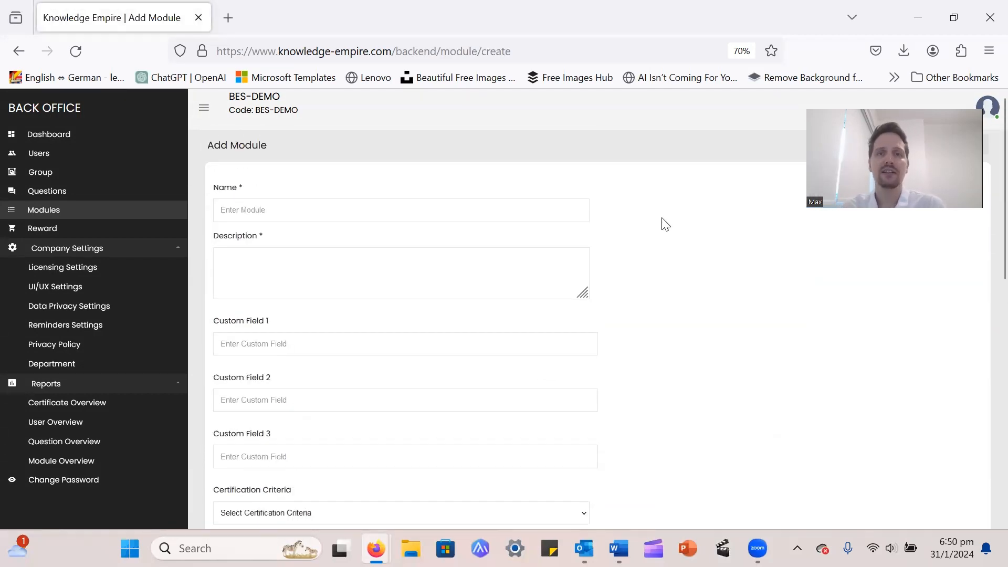
left_click(581, 213)
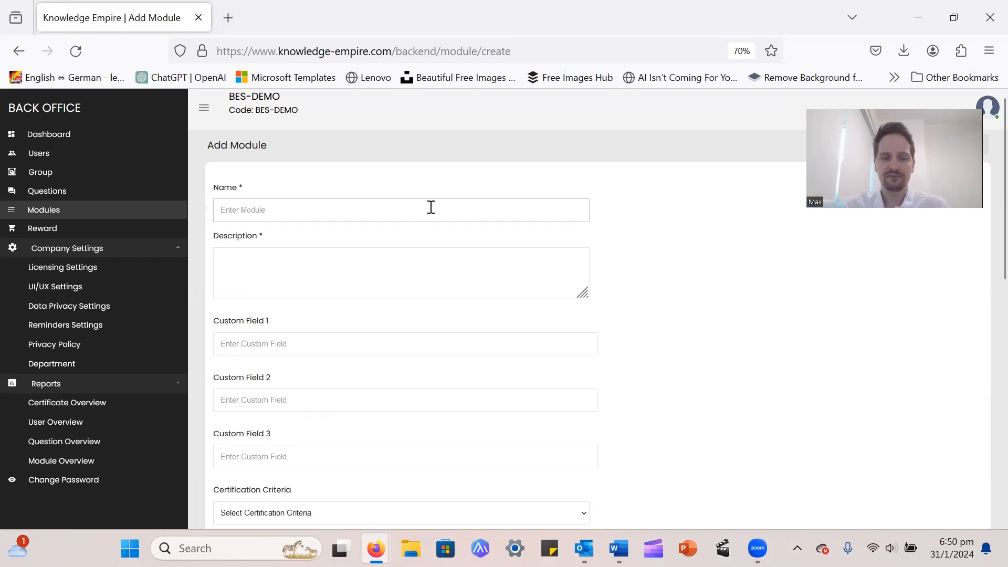
type("C")
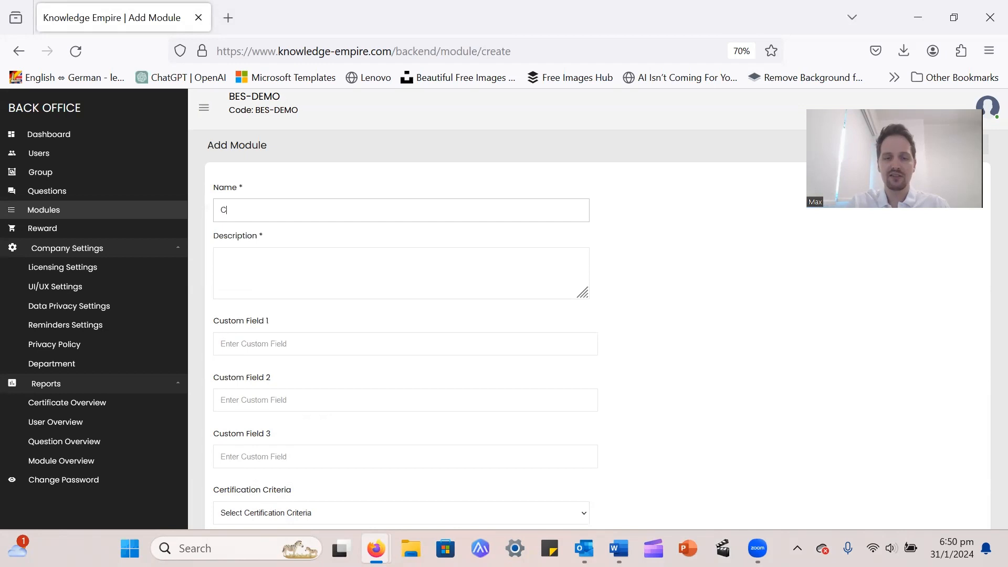
type("yber-Secu")
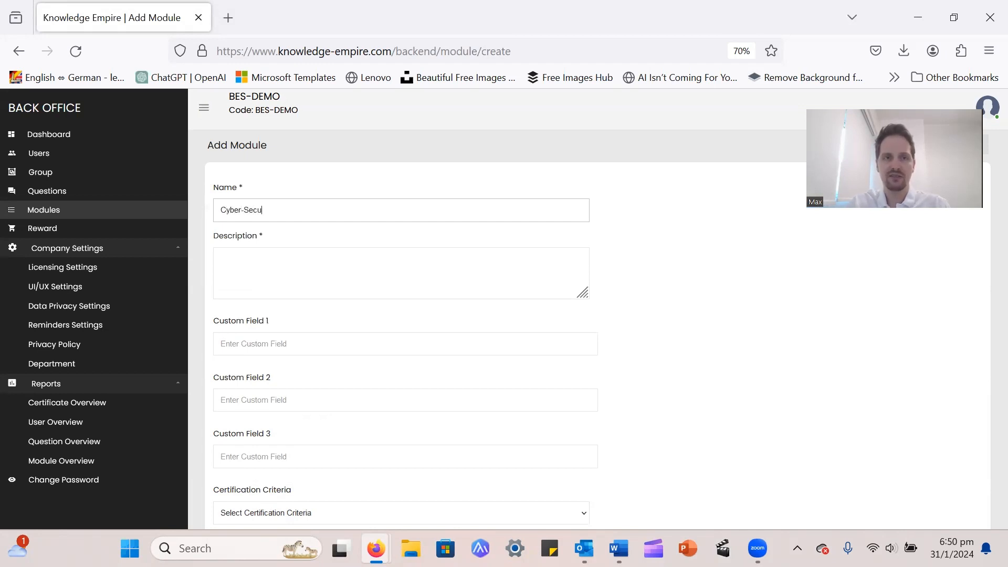
type("rity Test Module")
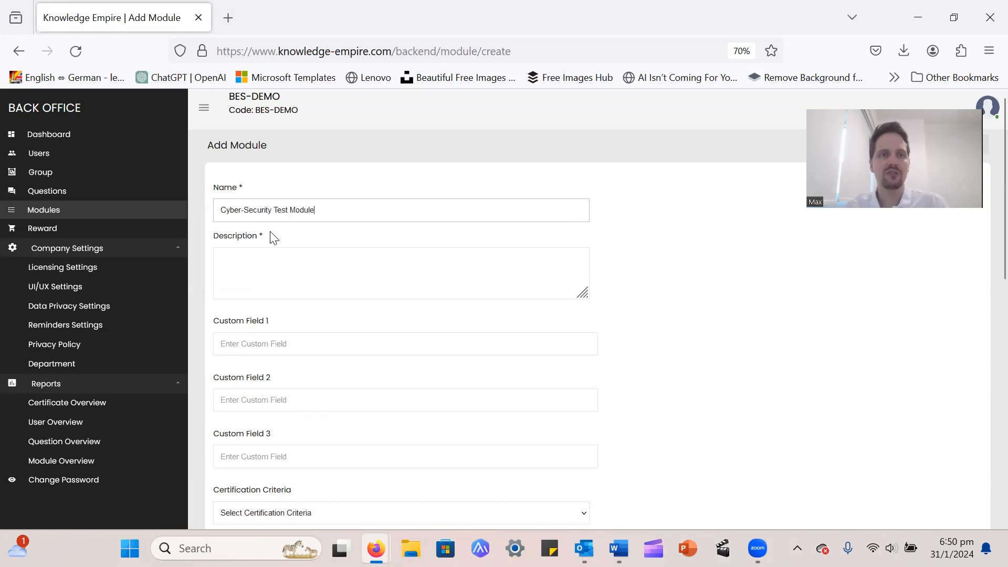
left_click(308, 272)
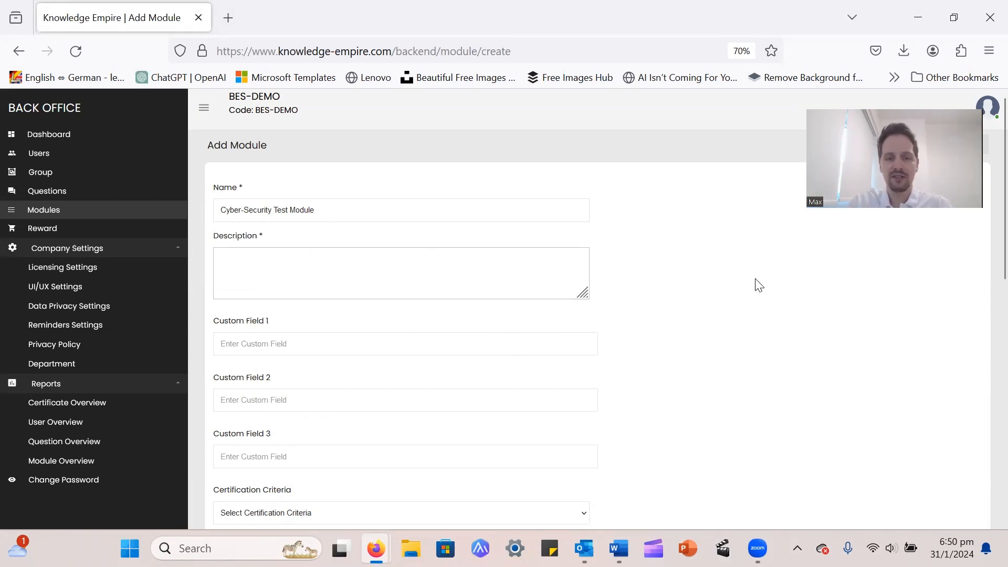
Enter 'this is a test module' as the description and scroll down through the form
type("this ")
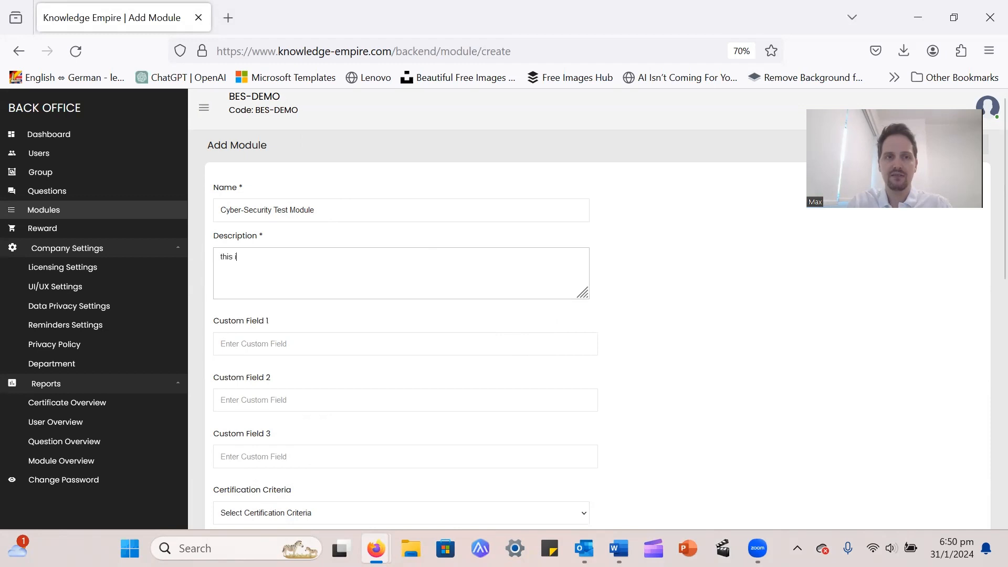
type("is a test module")
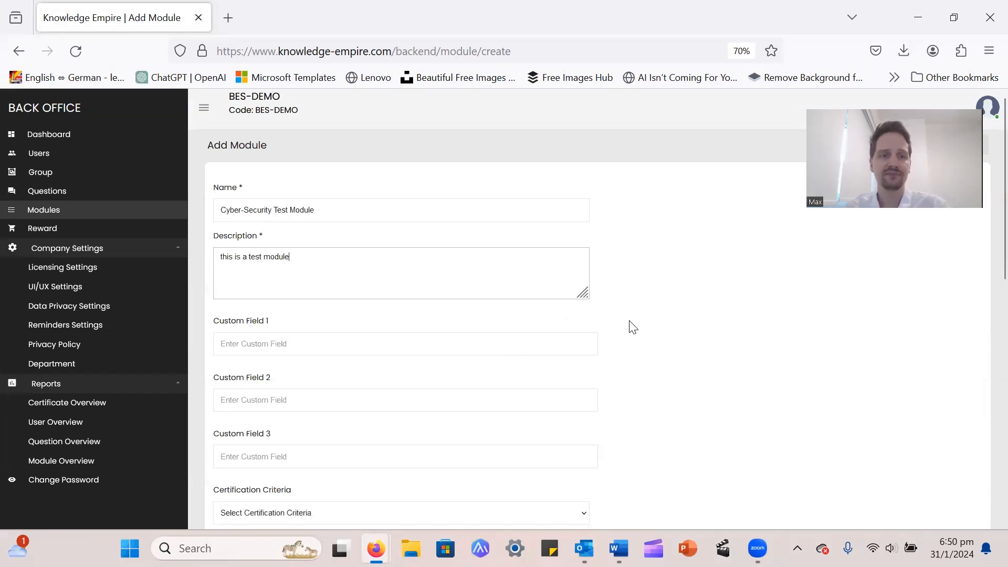
scroll(634, 326, "down", 1)
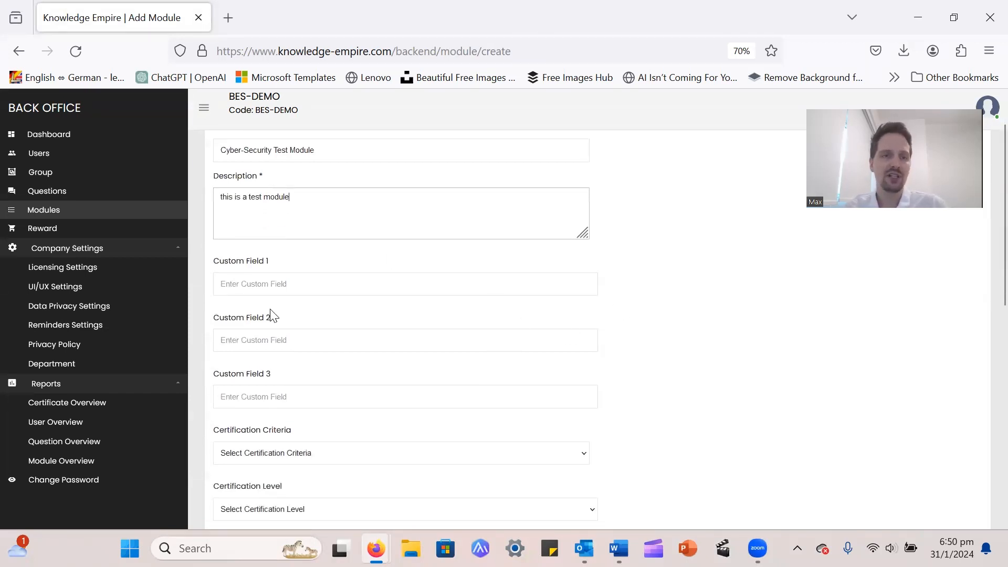
scroll(716, 365, "up", 1)
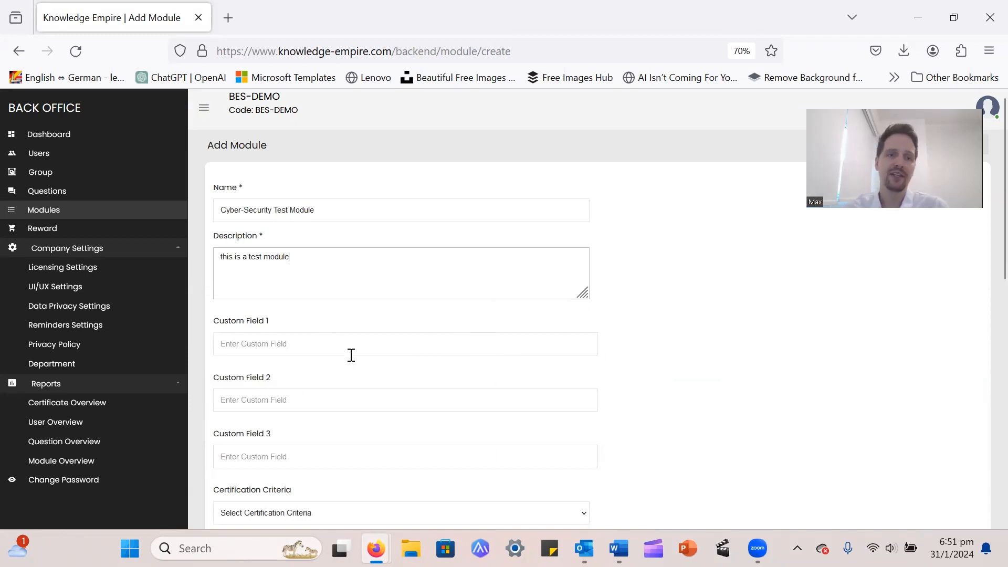
scroll(436, 347, "down", 2)
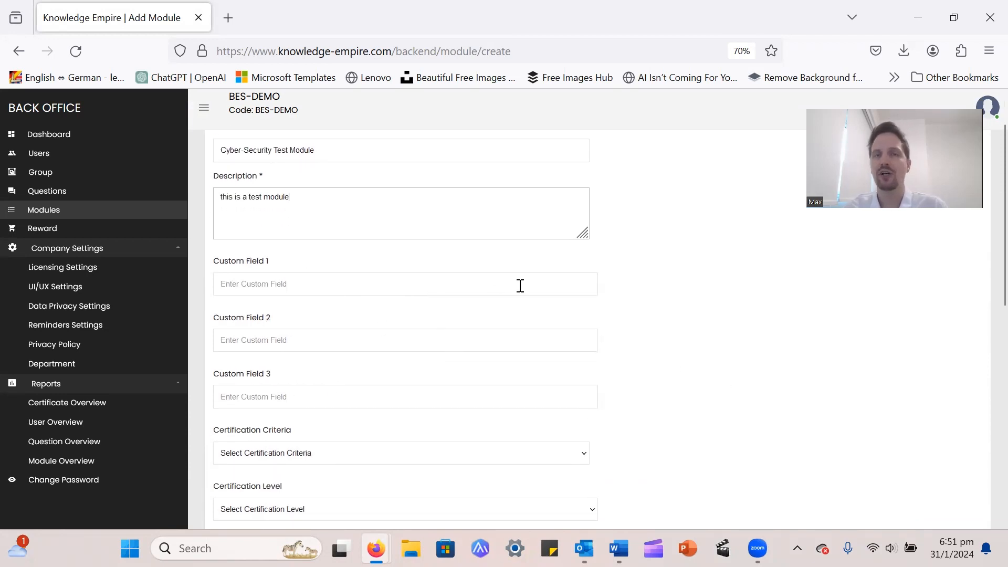
scroll(748, 323, "down", 2)
scroll(750, 324, "down", 1)
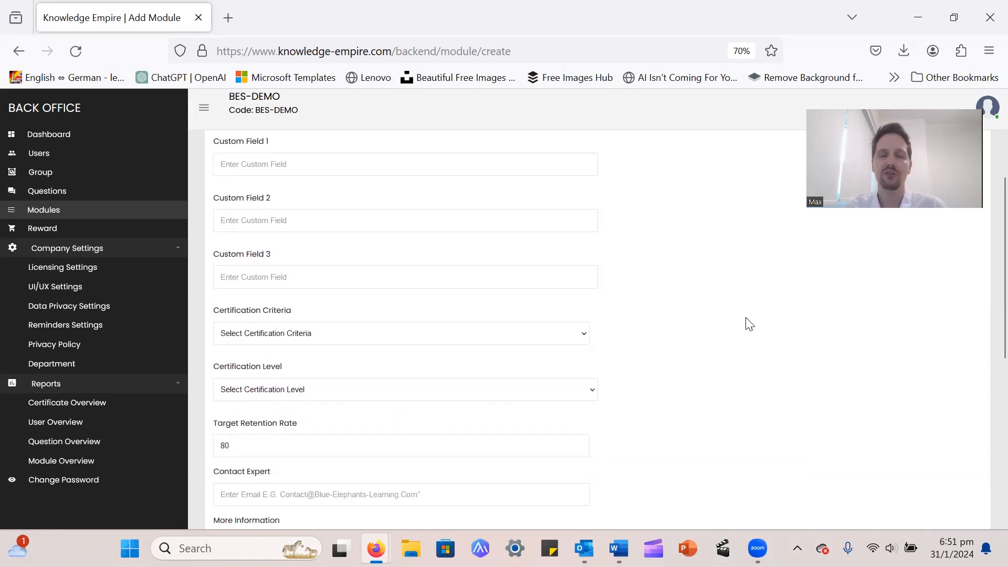
scroll(749, 324, "down", 1)
scroll(748, 324, "down", 1)
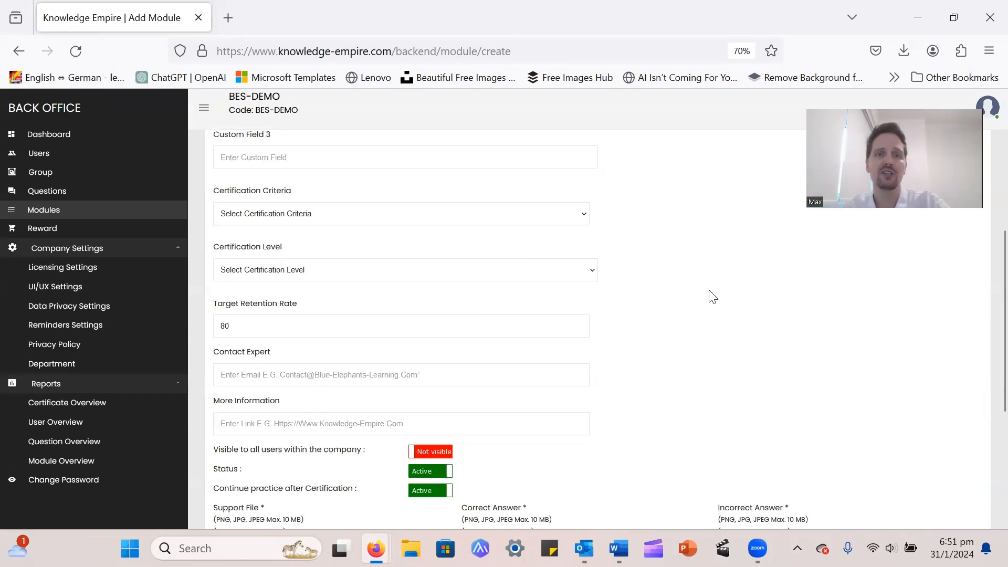
left_click(584, 215)
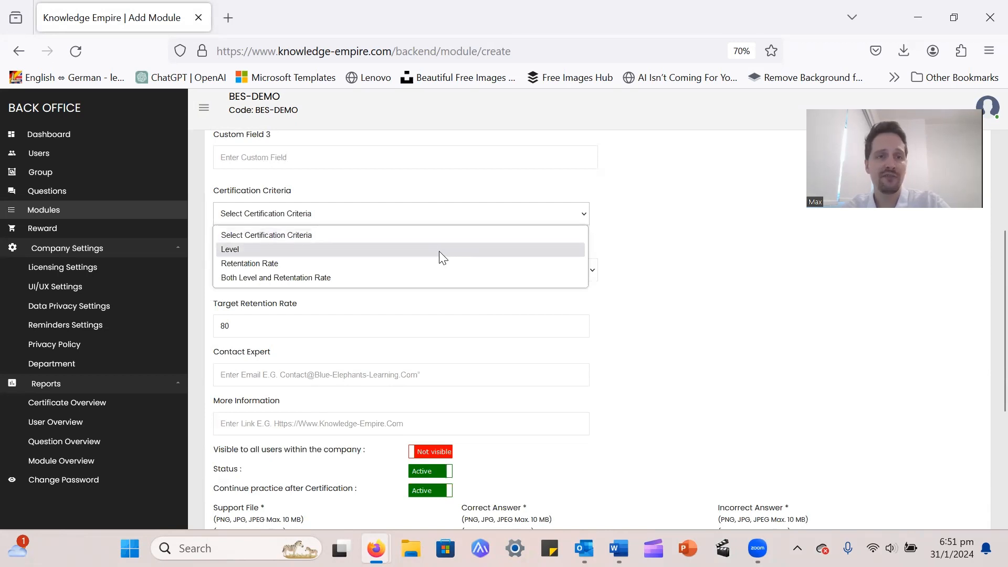
left_click(682, 259)
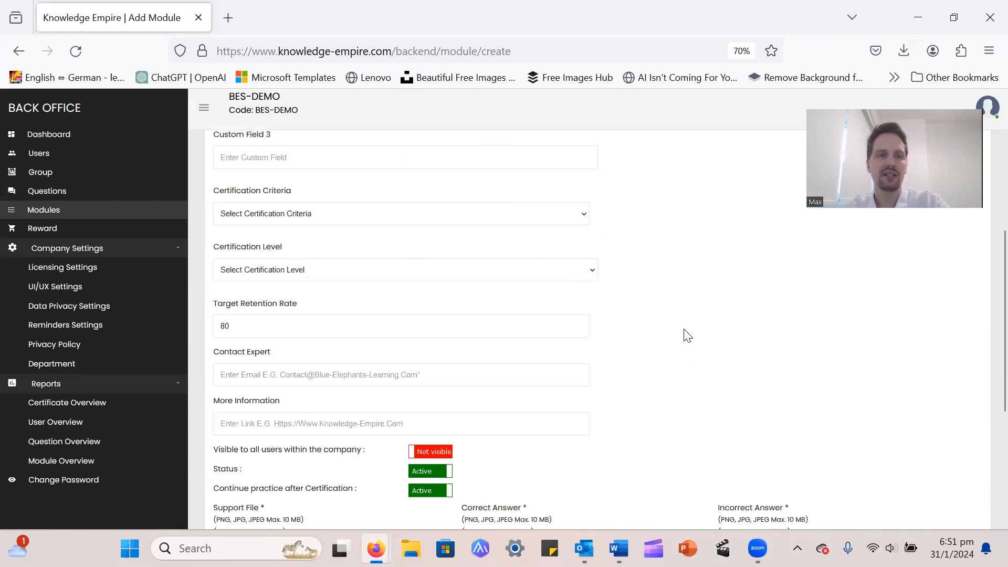
left_click(558, 273)
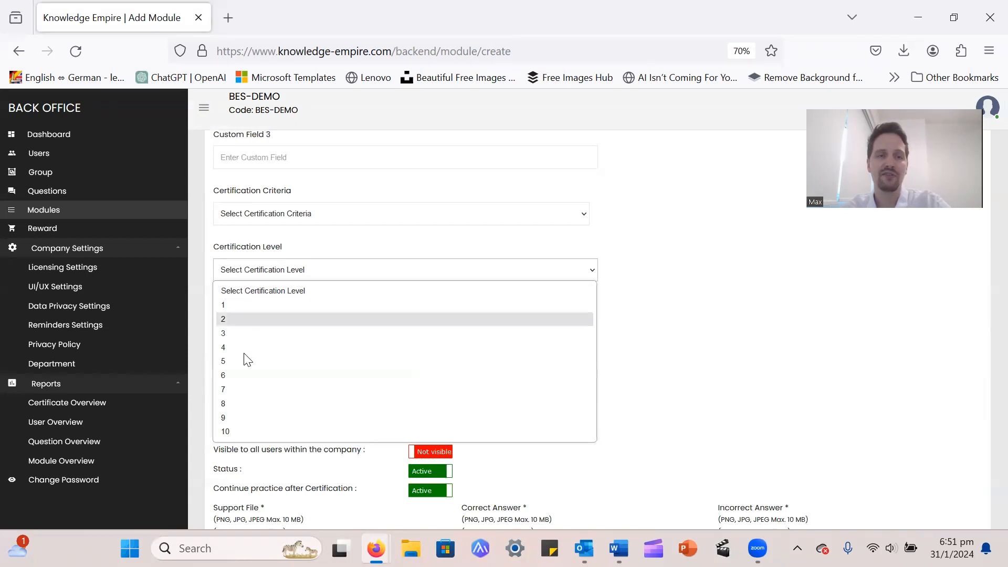
left_click(565, 273)
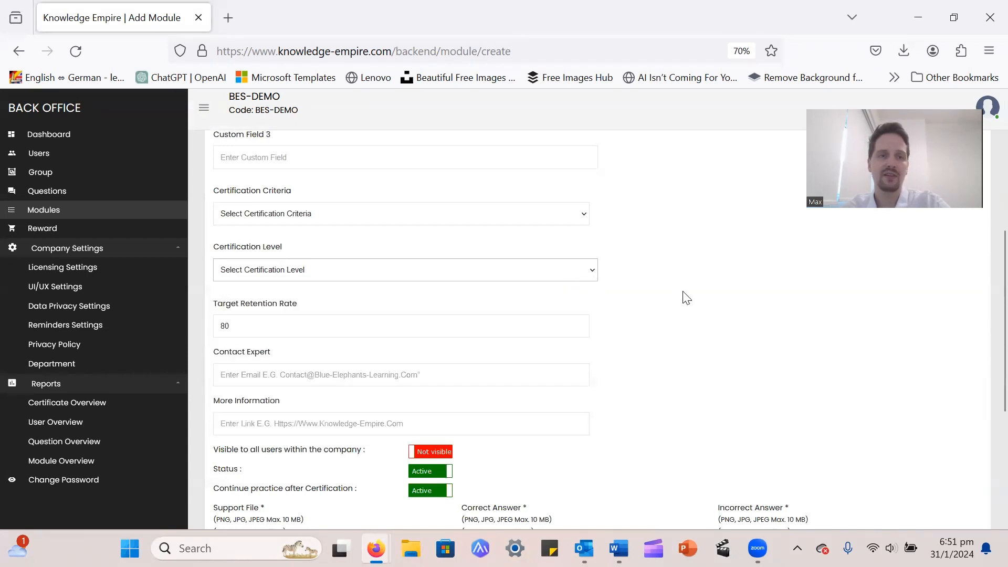
left_click(329, 319)
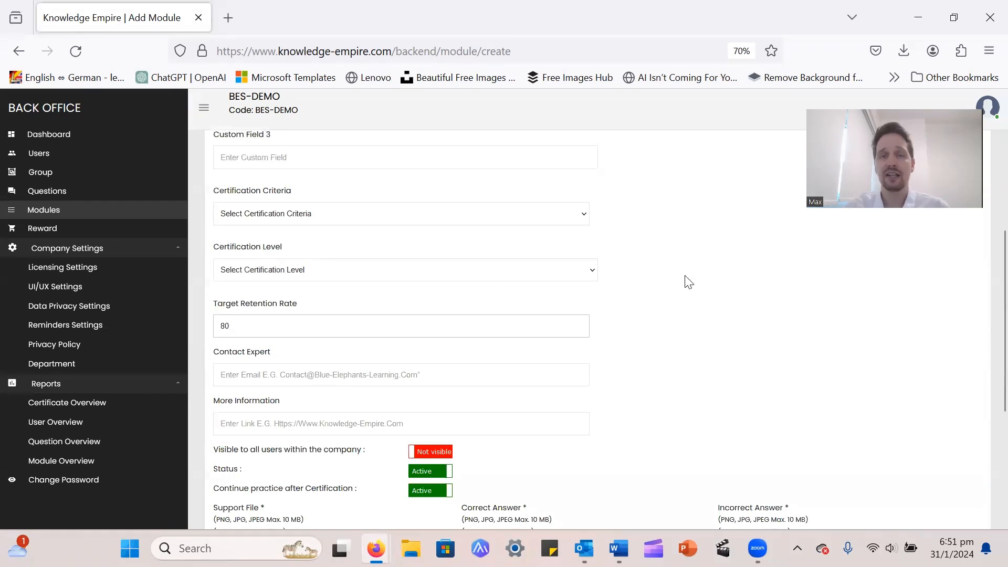
Fill in the contact expert's e-mail address, correcting the misspelled domain ending
scroll(688, 281, "down", 3)
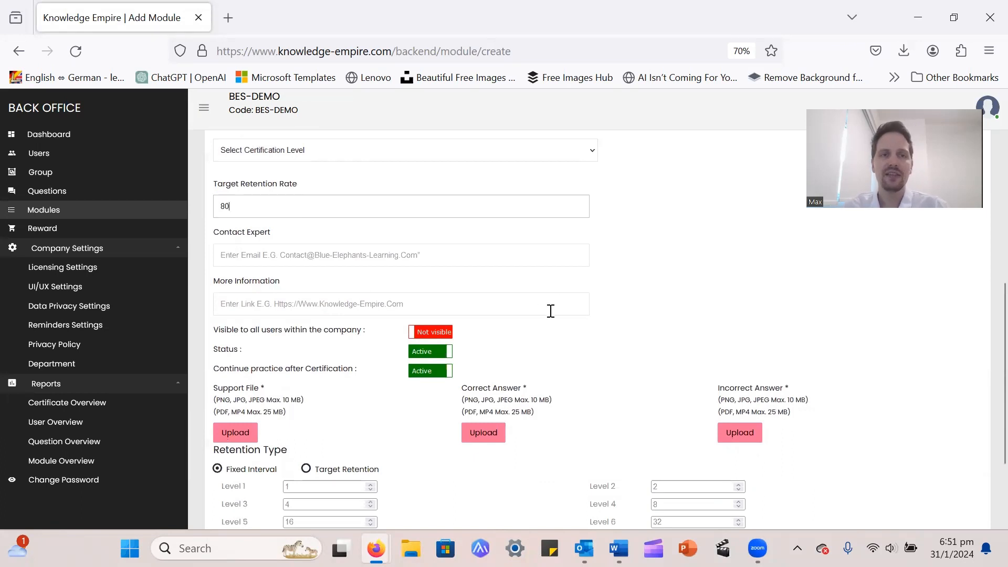
left_click(301, 255)
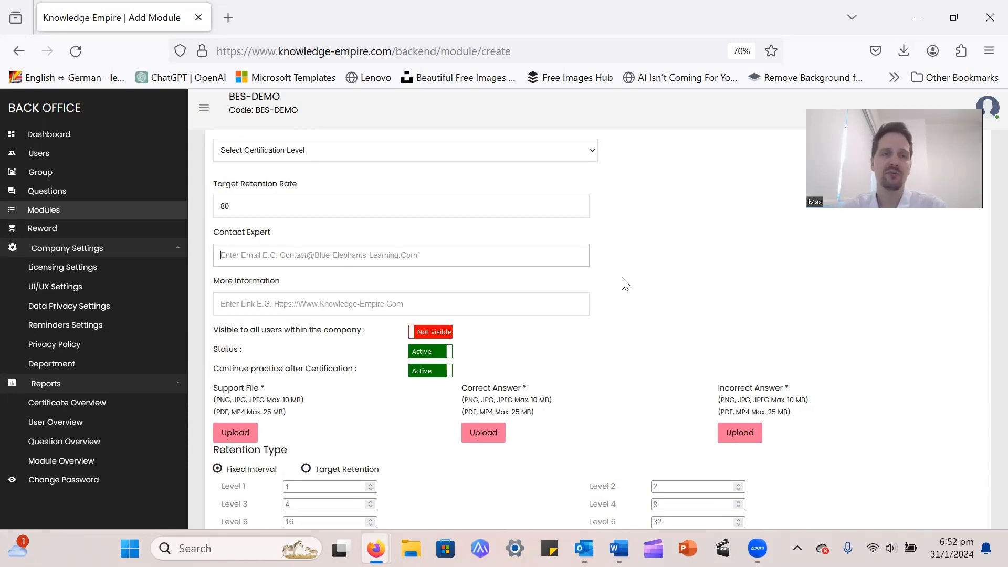
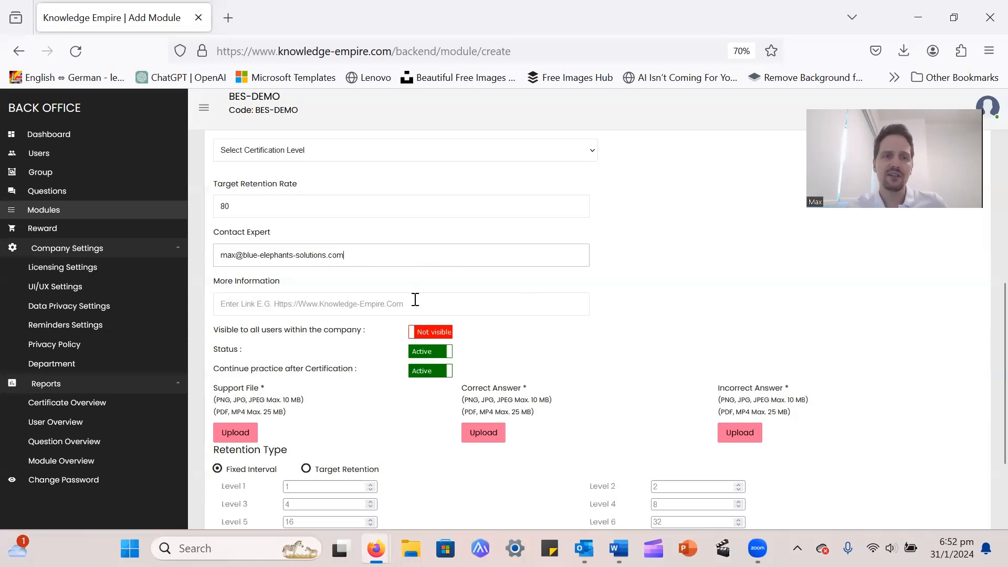
left_click(307, 298)
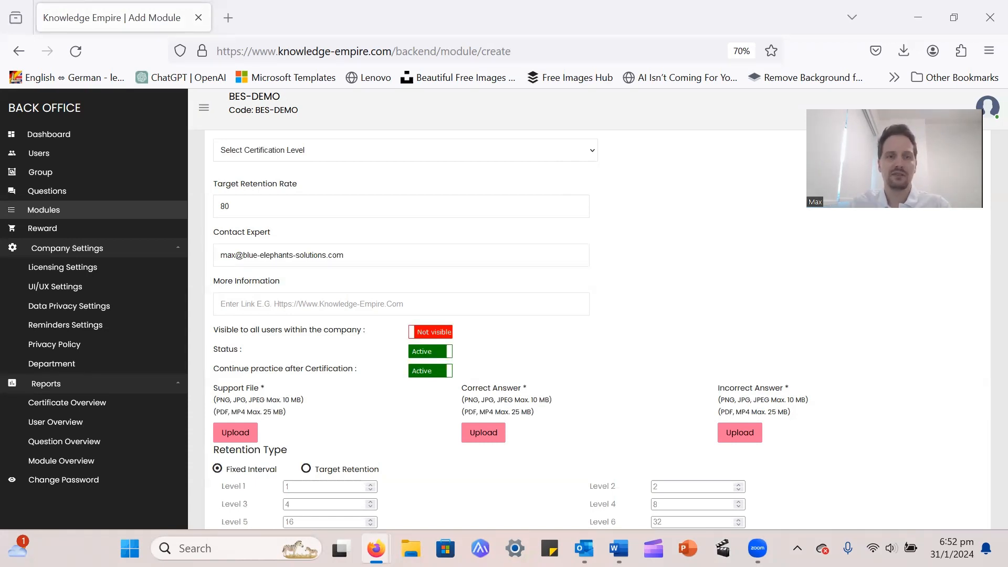
left_click(259, 303)
type("https://blue-elephants-solutions.com/")
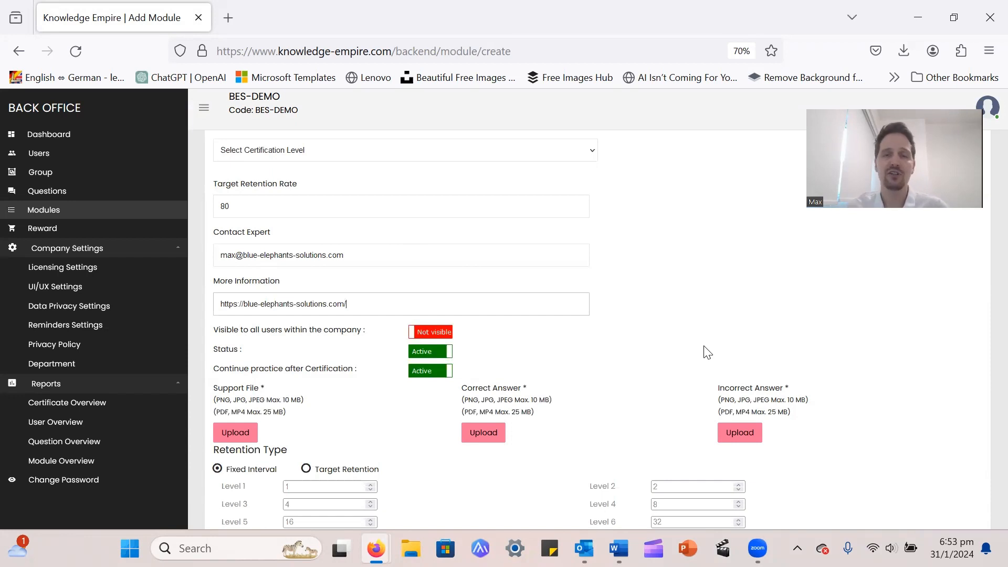
scroll(420, 284, "down", 2)
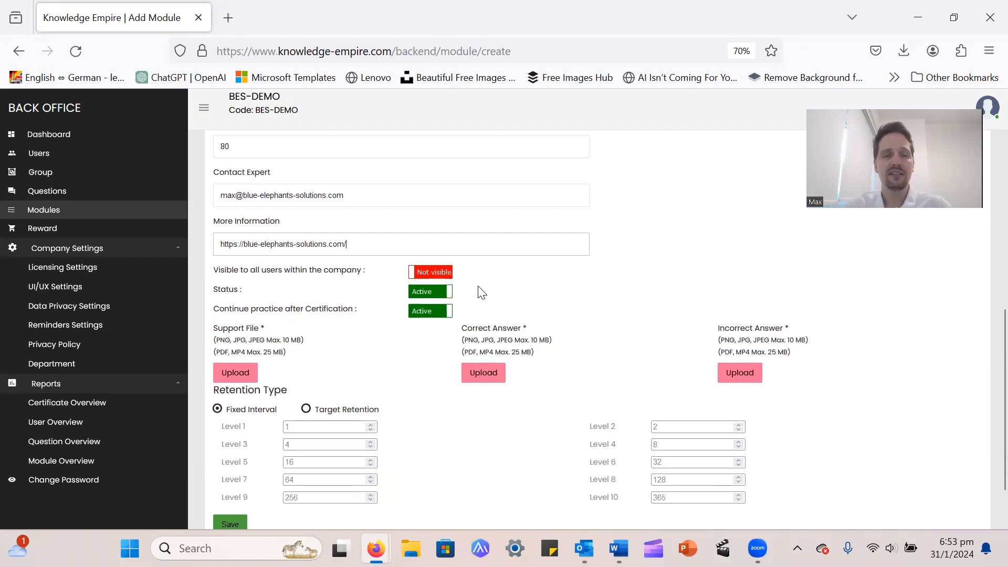
Demonstrate the Visible, Status and Continue practice toggles, restoring each one
left_click(425, 275)
left_click(425, 276)
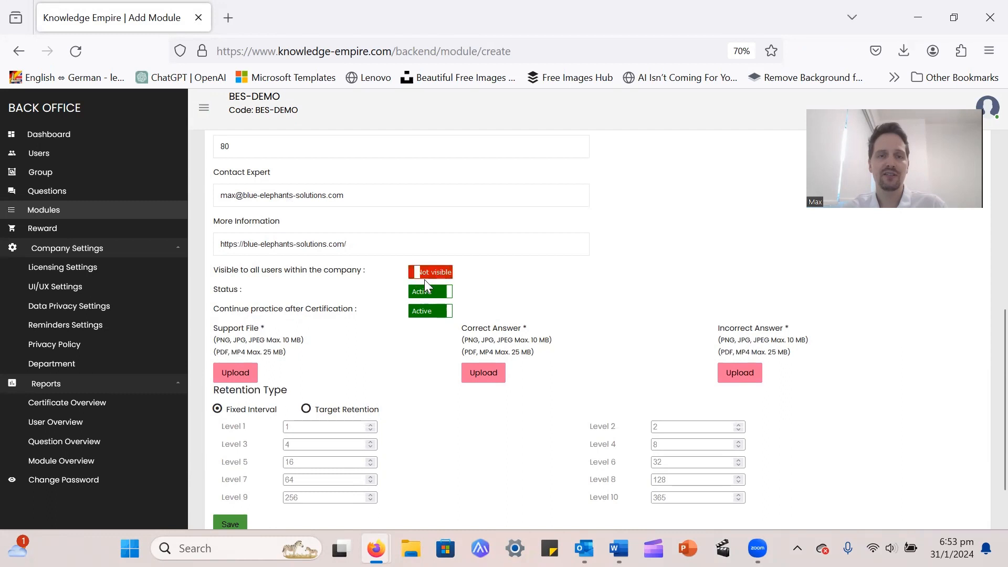
left_click(427, 292)
left_click(428, 294)
left_click(431, 314)
left_click(432, 314)
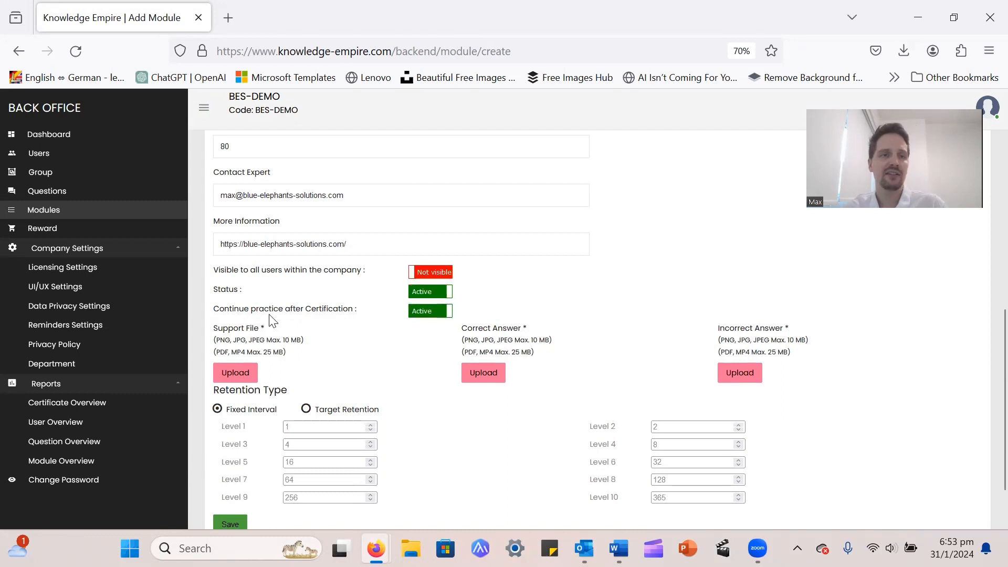
left_click_drag(218, 270, 340, 273)
left_click(390, 298)
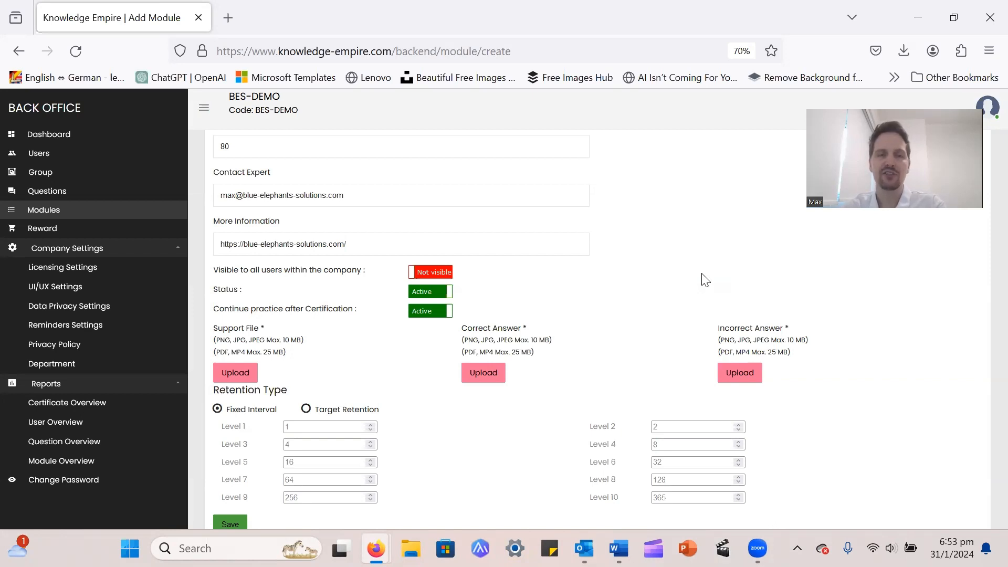
Toggle the settings again, leaving the module Not visible, Active, with continued practice on
left_click(436, 273)
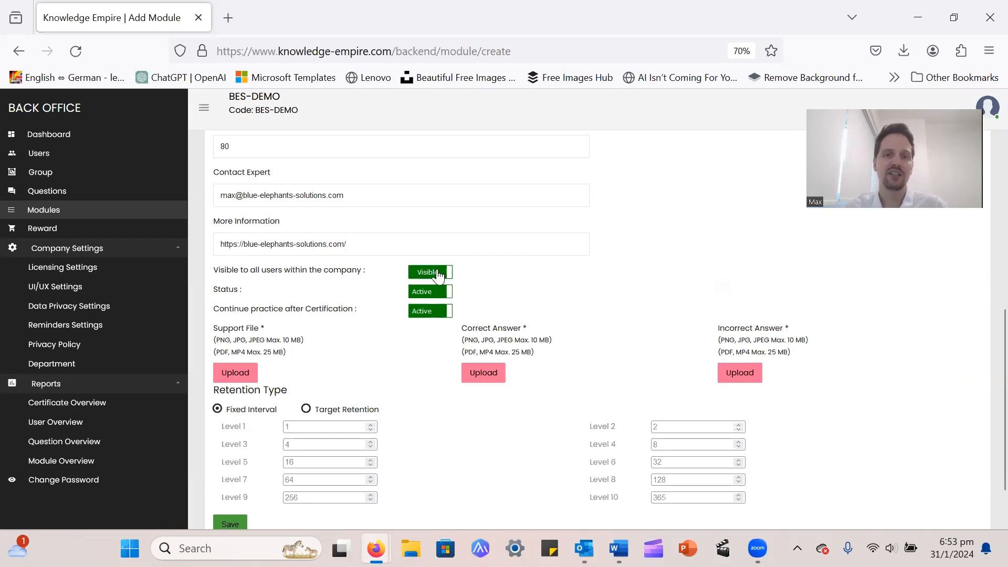
left_click(438, 272)
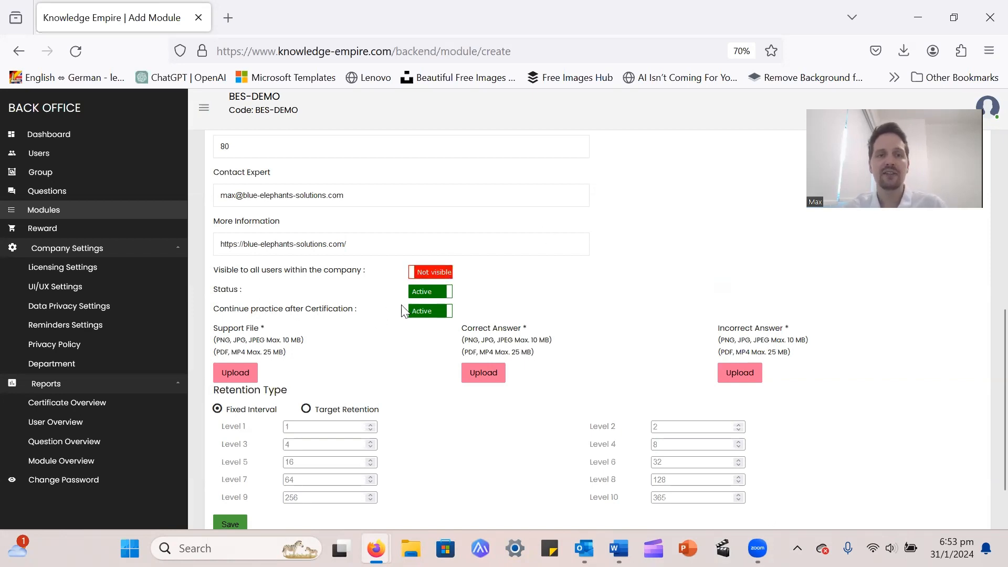
left_click(452, 292)
left_click(454, 292)
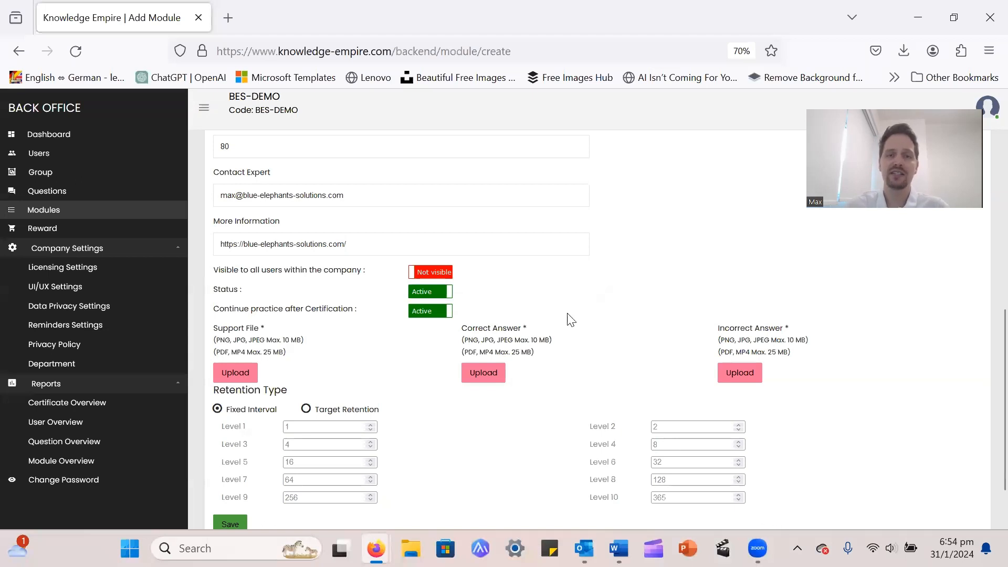
left_click(431, 315)
left_click(431, 314)
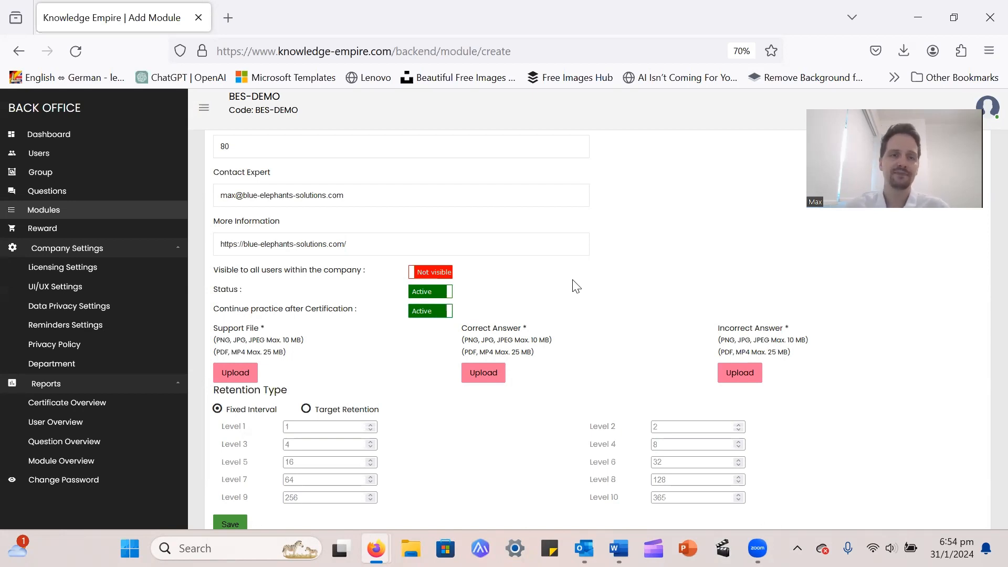
scroll(578, 289, "down", 2)
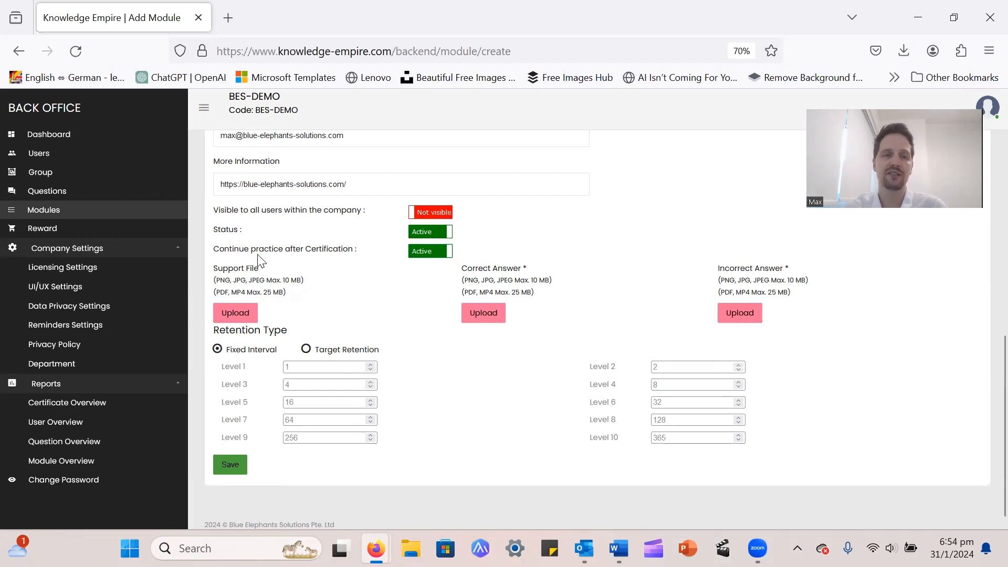
Upload and crop the padlock photo as the support file
left_click(242, 315)
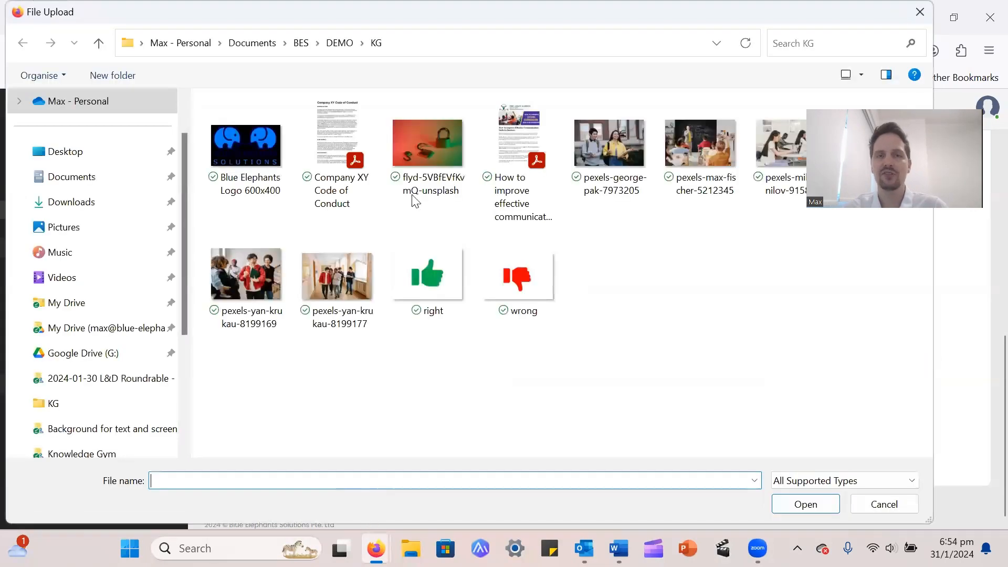
double_click(423, 138)
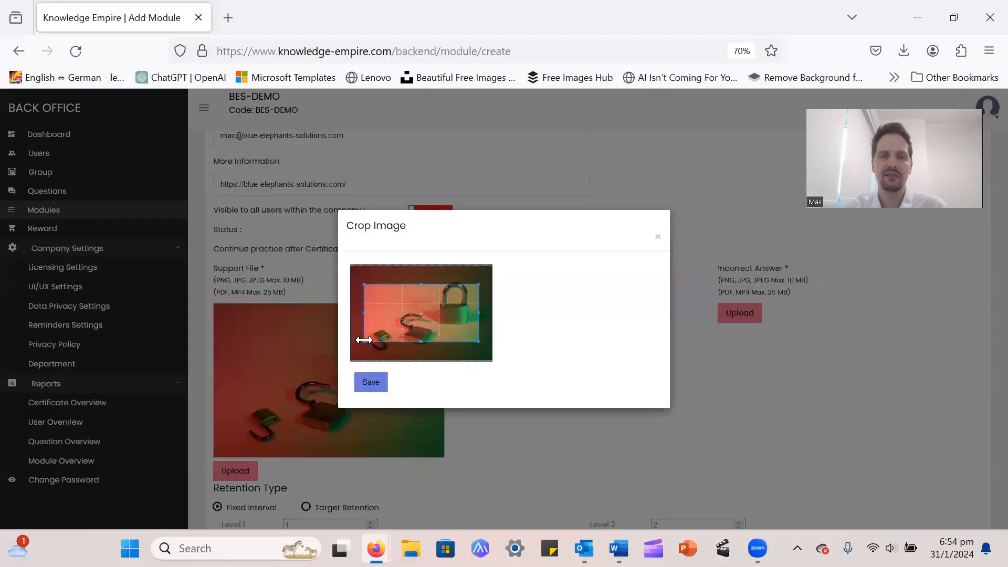
left_click_drag(364, 341, 349, 379)
mouse_move(485, 285)
left_mouse_down()
mouse_move(503, 279)
mouse_move(475, 302)
left_mouse_up()
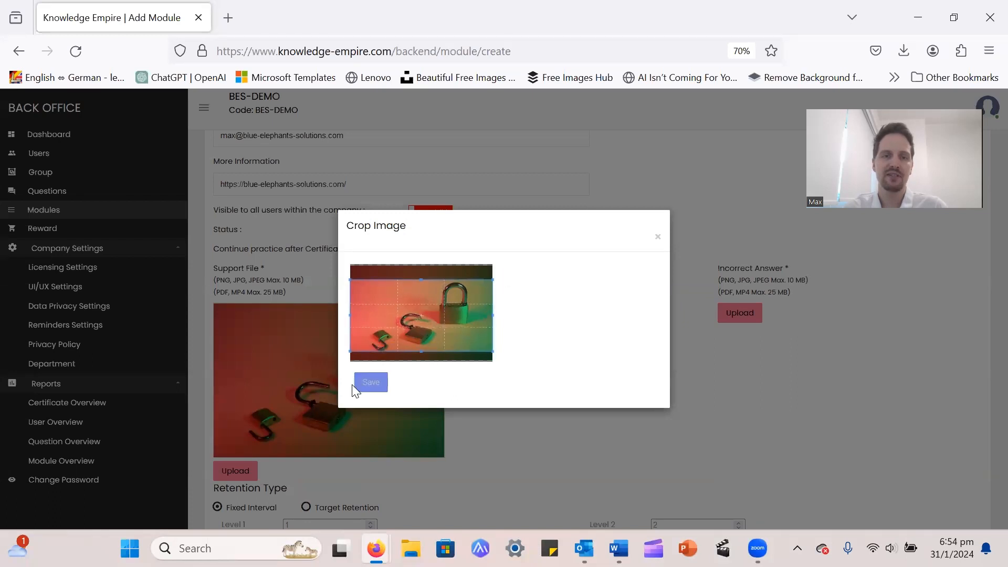
left_click(367, 382)
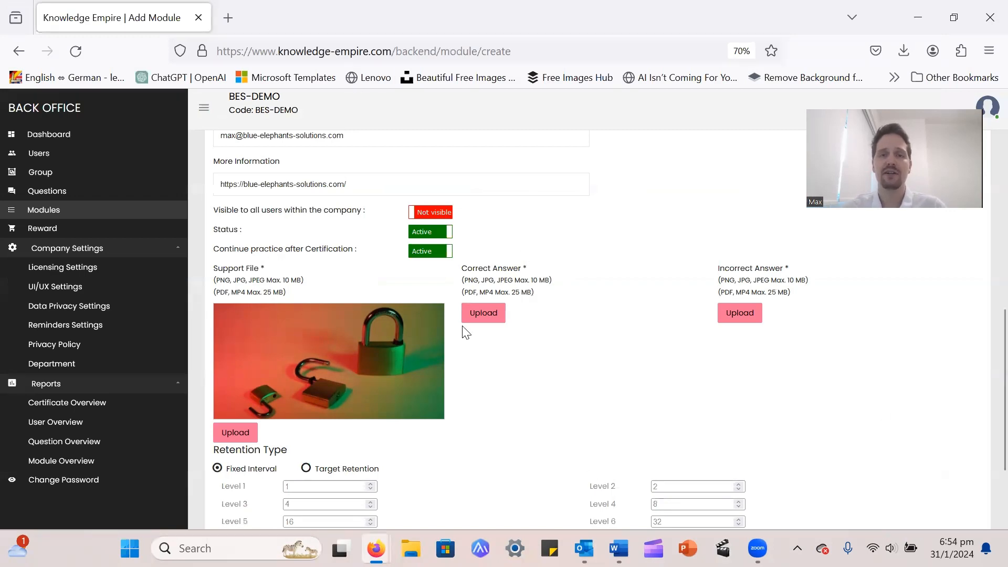
Upload and crop the green thumbs-up image as the correct-answer image
left_click(477, 310)
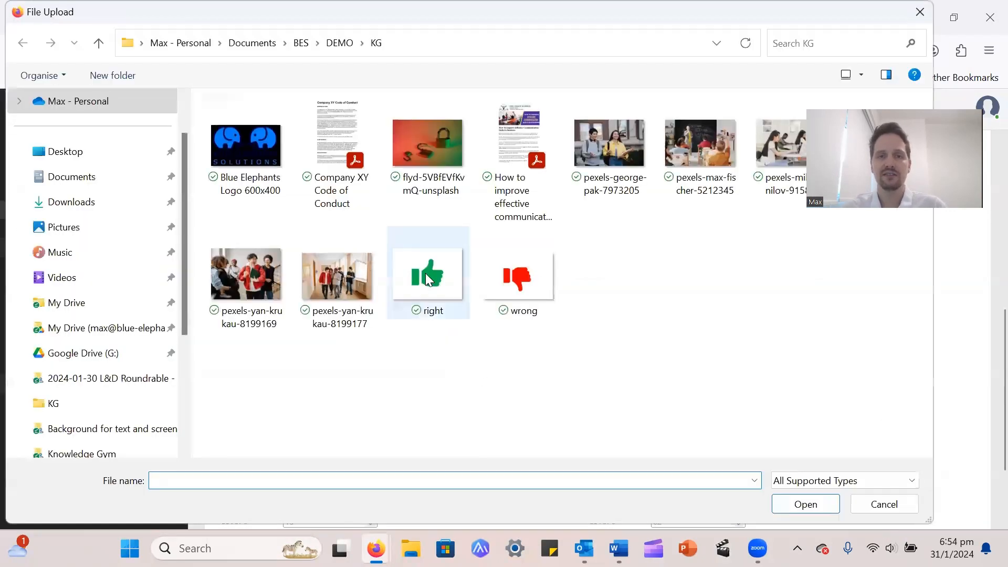
double_click(426, 277)
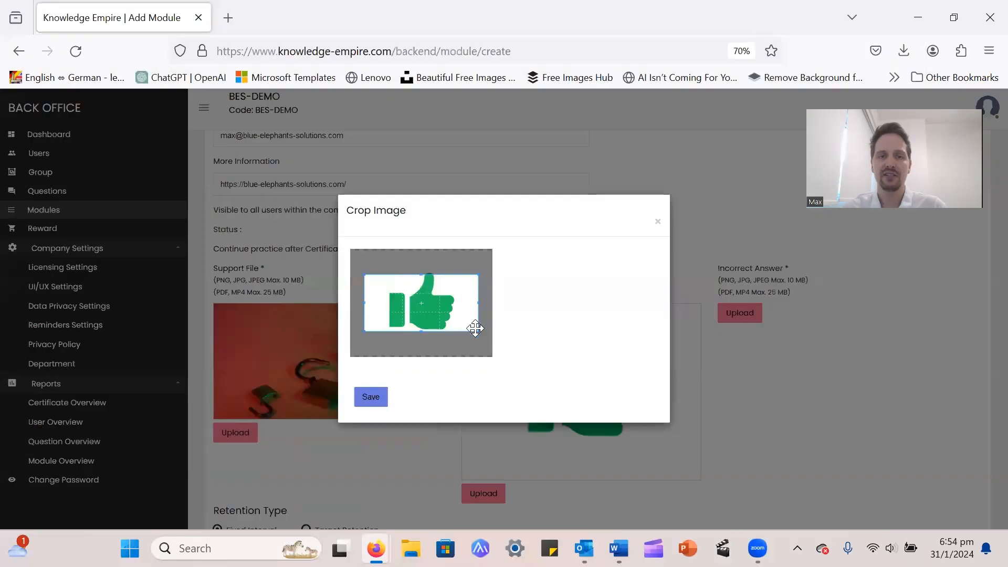
left_click_drag(478, 331, 462, 309)
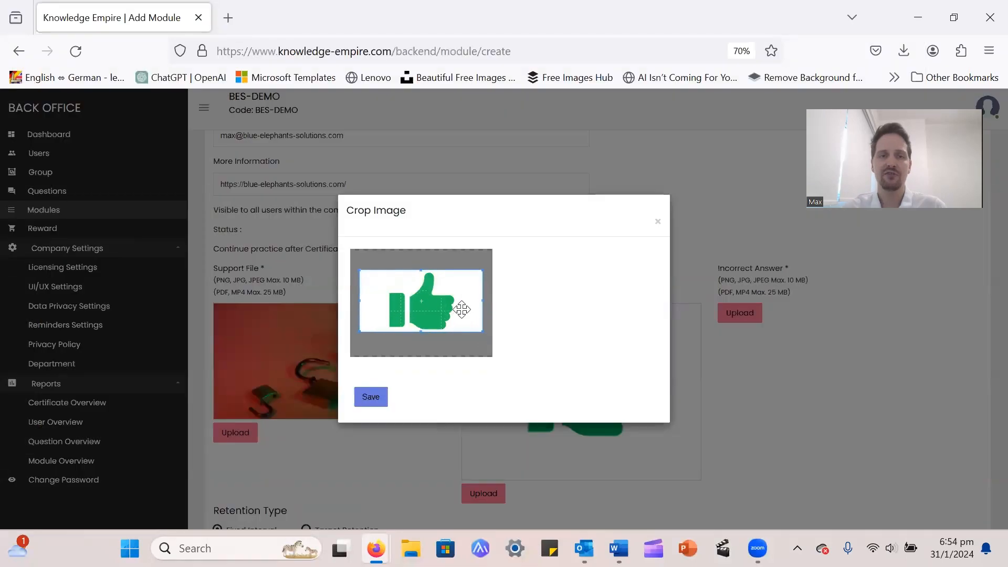
left_click(372, 399)
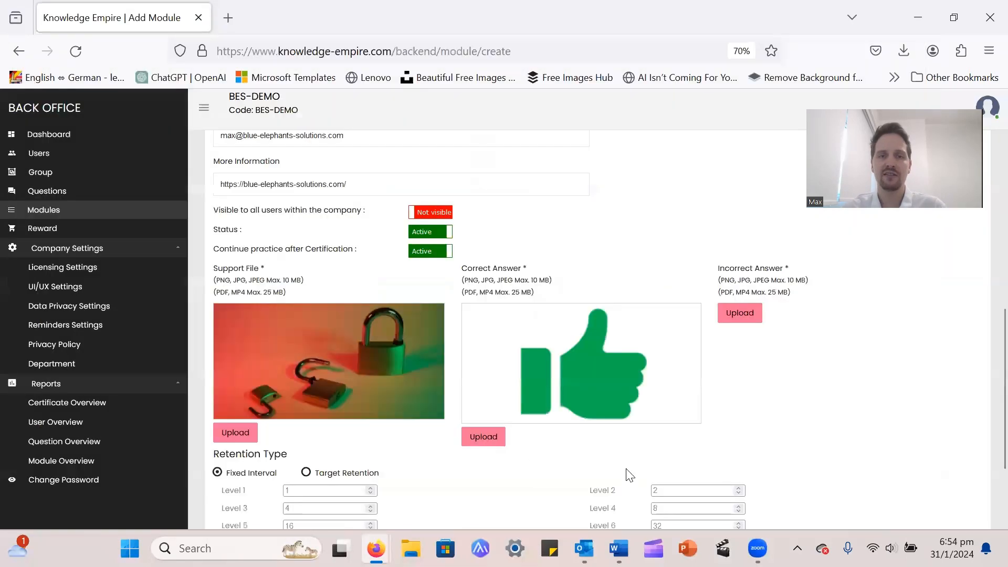
Upload and crop the red thumbs-down image as the incorrect-answer image
left_click(735, 312)
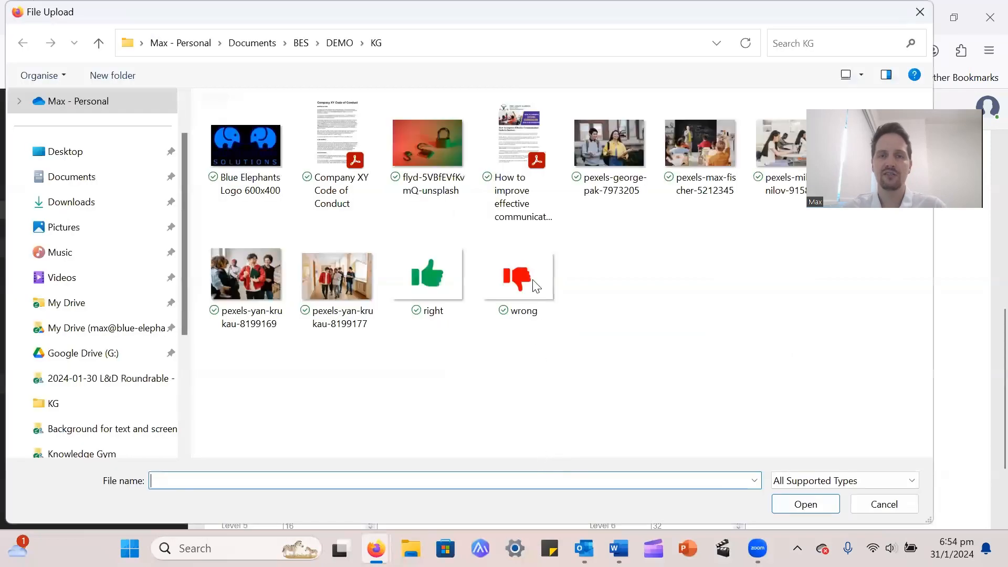
left_click(536, 284)
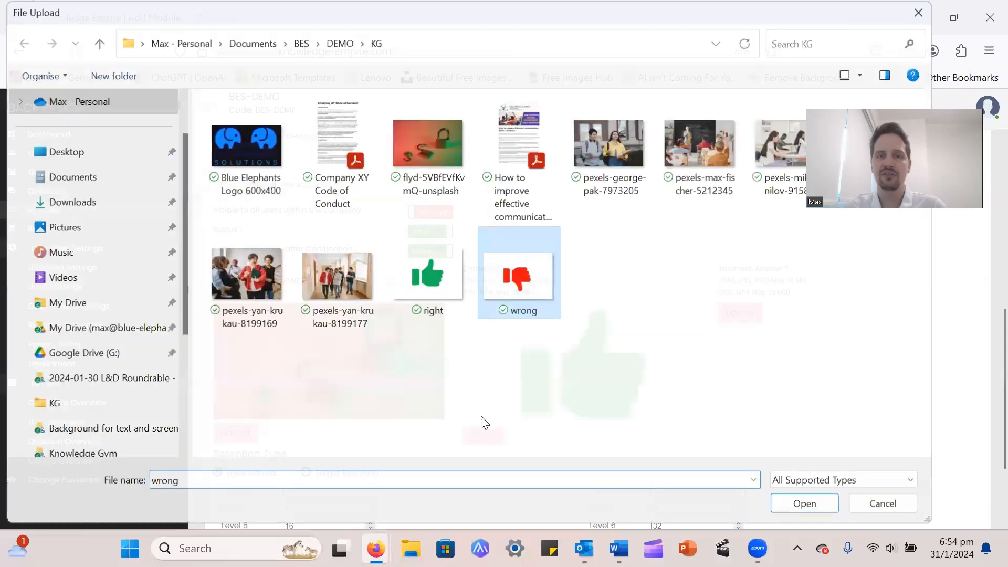
key("Return")
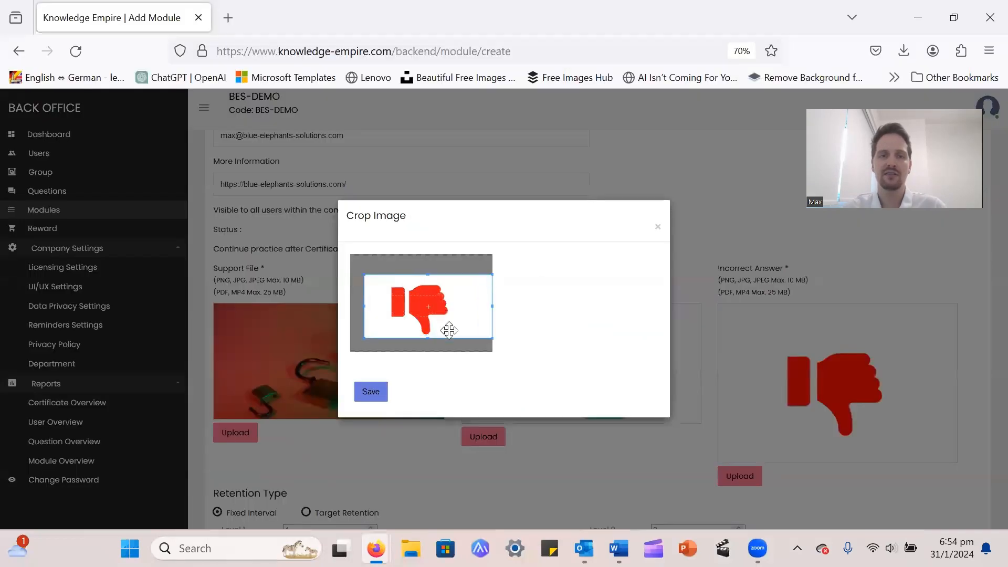
left_click_drag(449, 331, 444, 323)
left_click(371, 392)
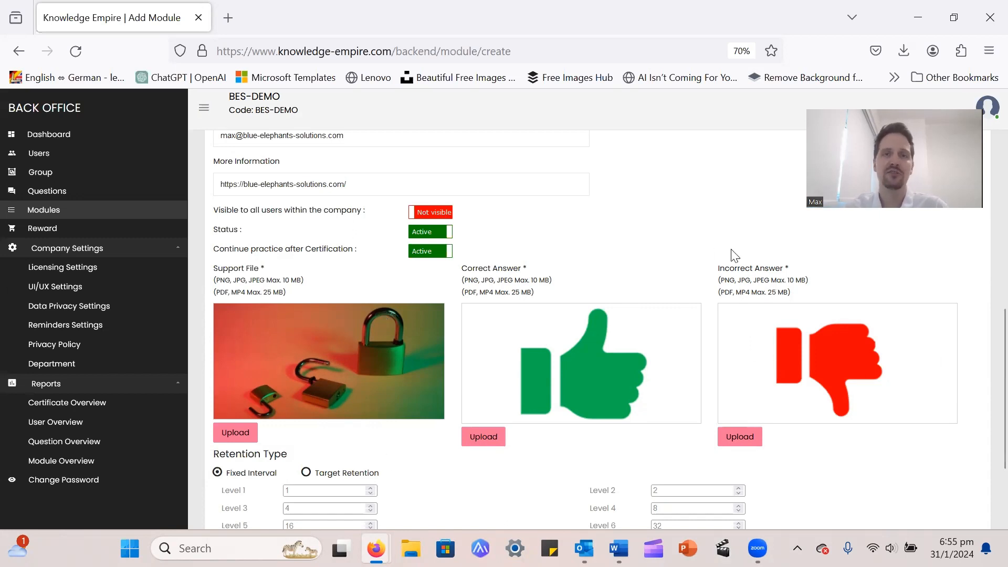
Review the Level 1–4 interval values, then choose Target Retention as the retention type
scroll(628, 295, "down", 2)
scroll(625, 289, "down", 2)
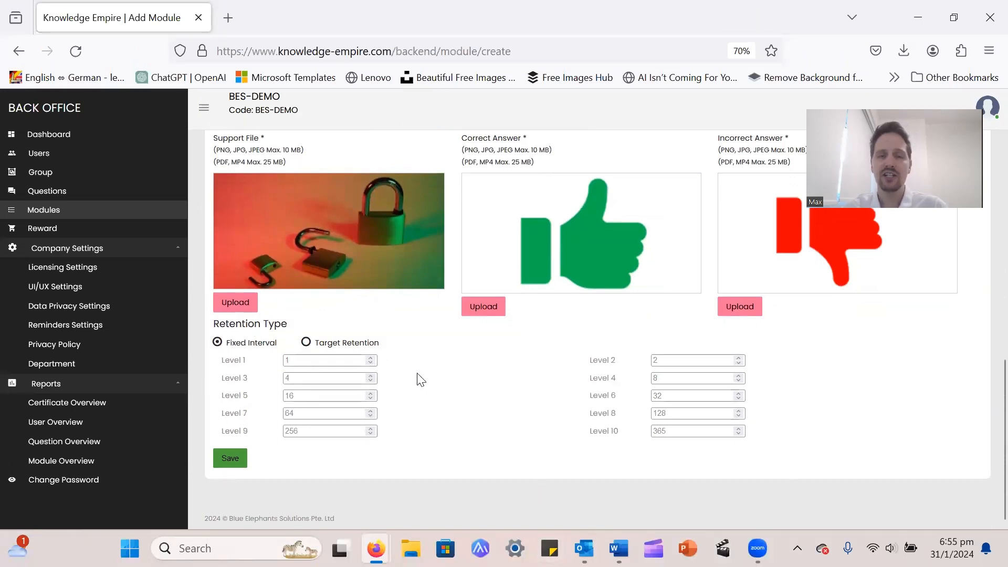
scroll(446, 460, "up", 6)
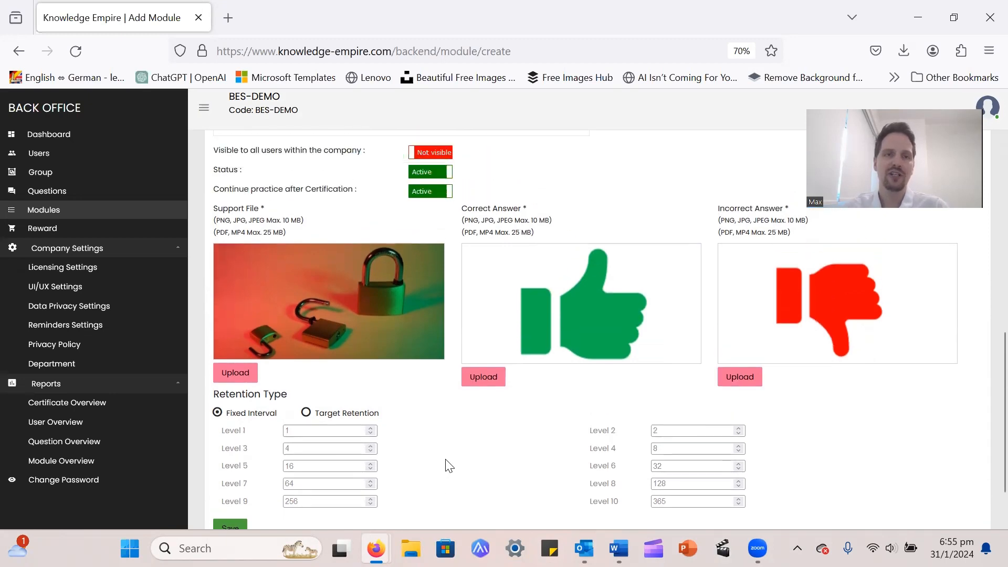
scroll(446, 460, "down", 6)
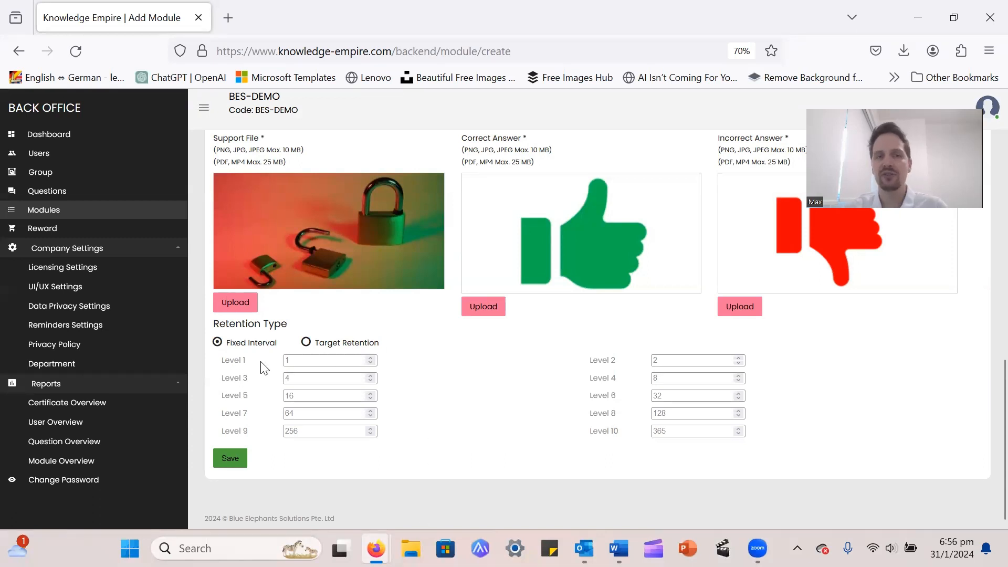
left_click(302, 362)
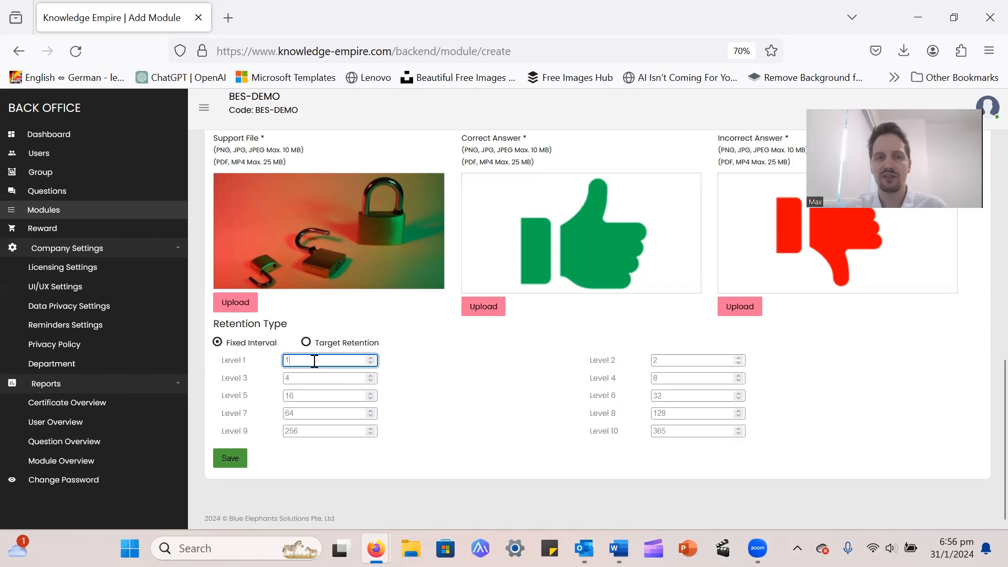
left_click(676, 362)
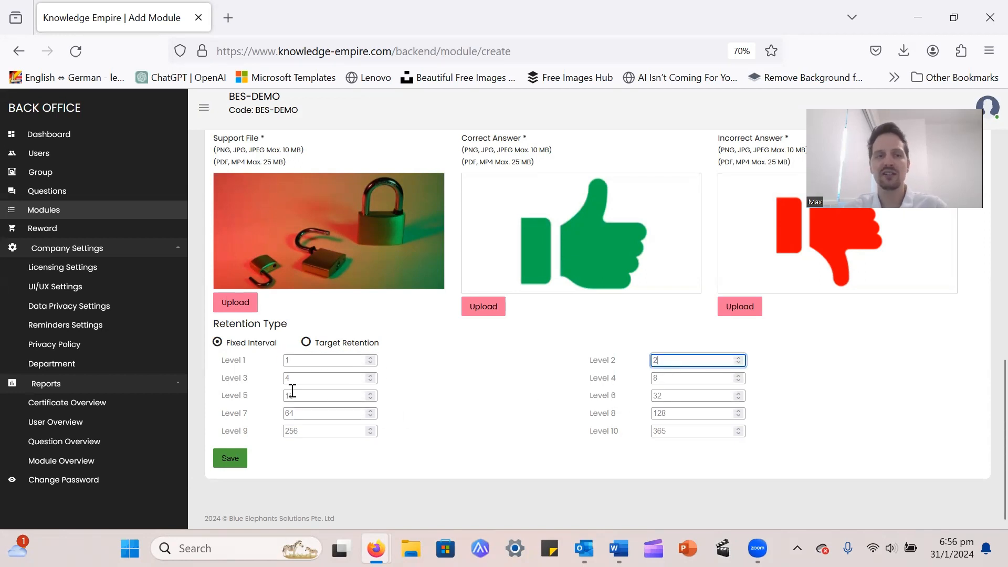
left_click(314, 379)
left_click(665, 378)
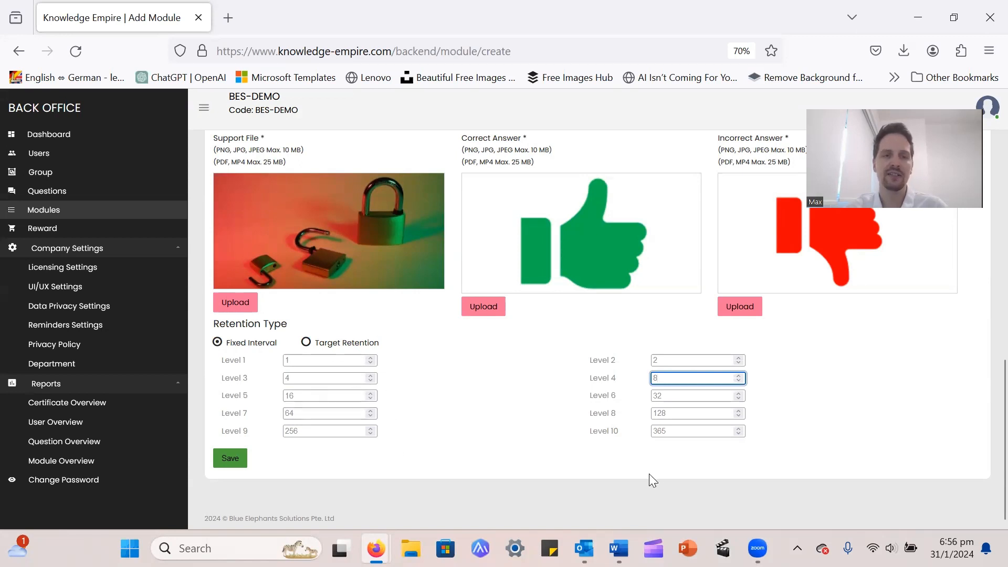
left_click(305, 343)
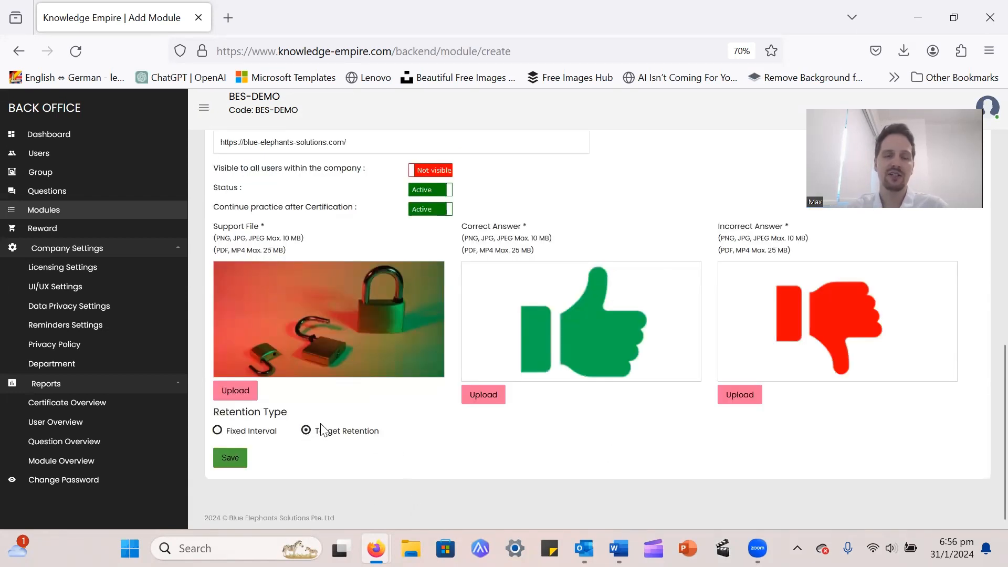
scroll(367, 450, "up", 3)
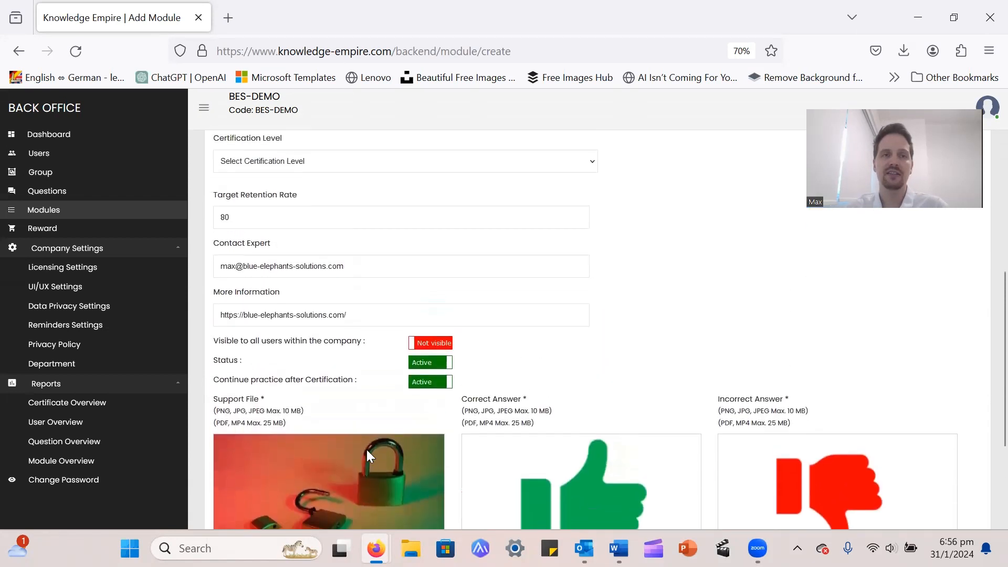
left_click_drag(236, 225, 213, 224)
left_click(253, 225)
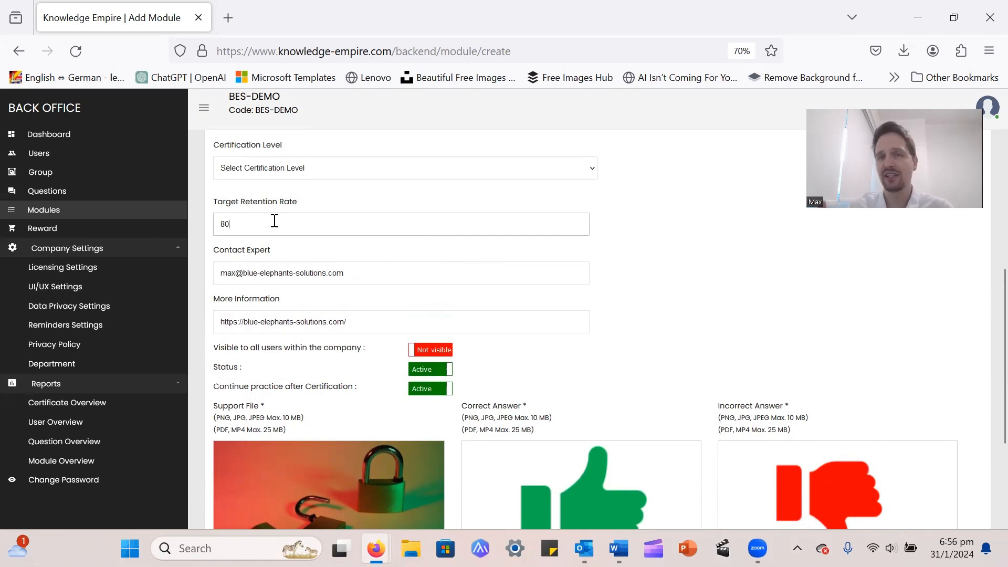
scroll(274, 221, "down", 3)
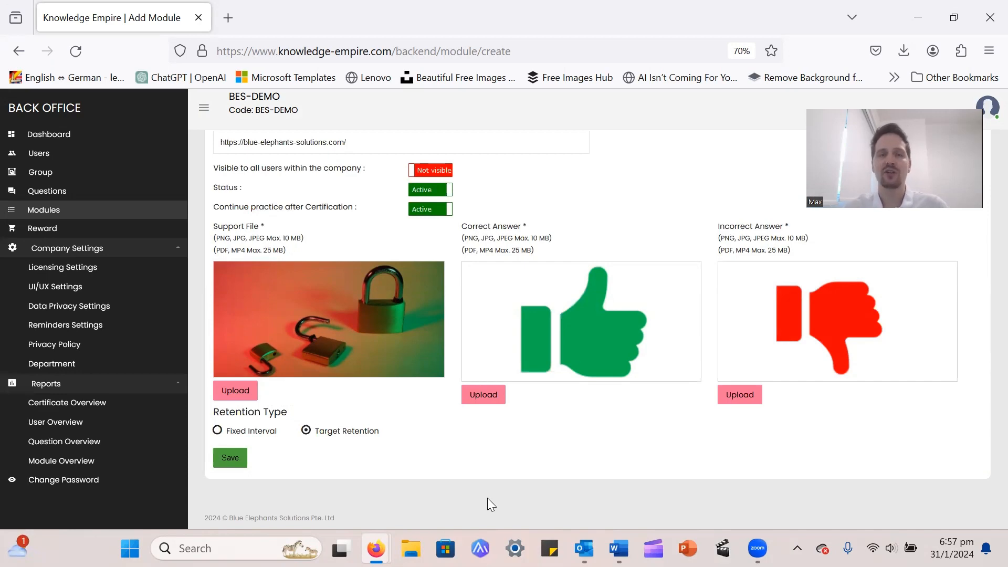
scroll(539, 521, "up", 3)
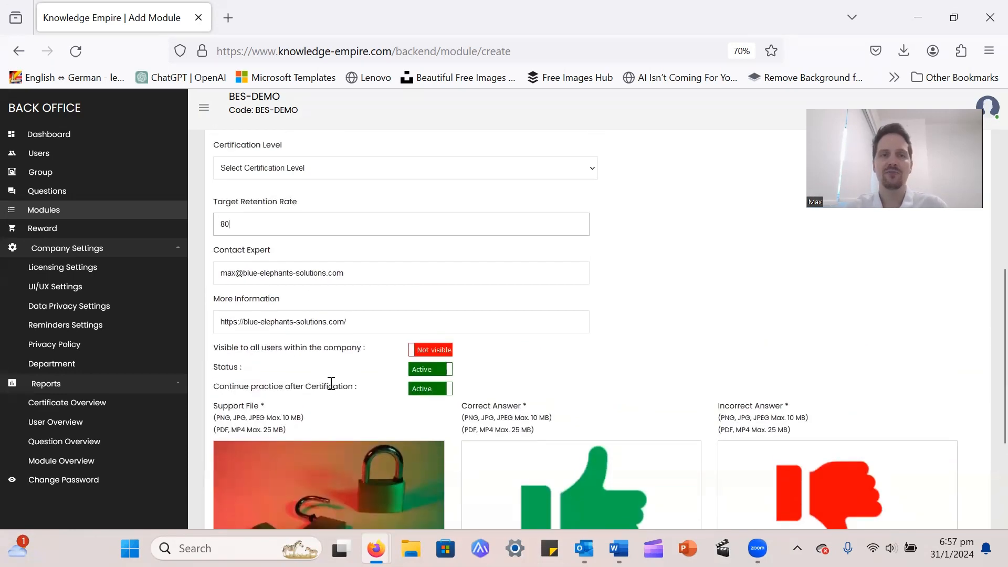
scroll(562, 331, "down", 3)
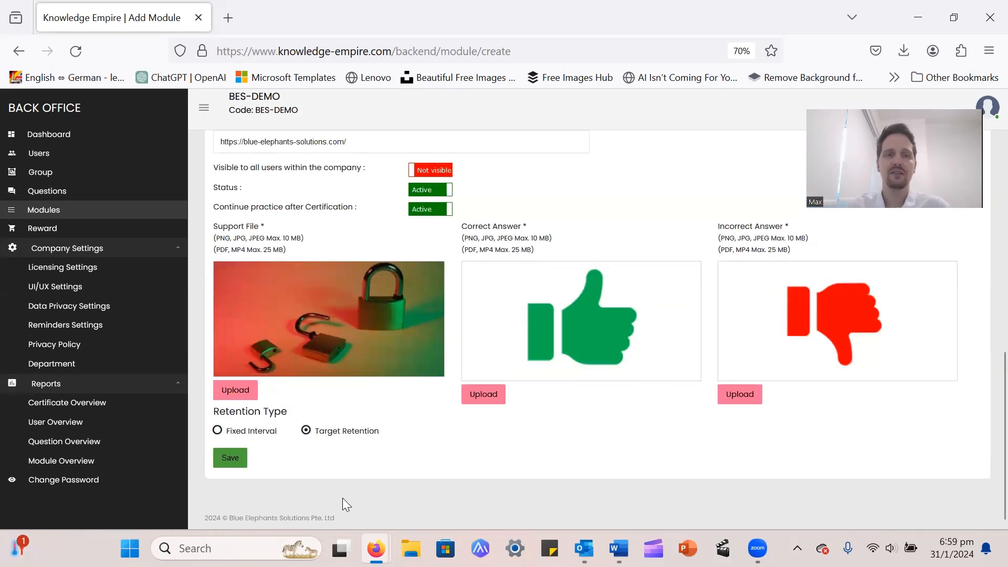
Save the module, then toggle entry 7's status off and back to Active
left_click(227, 459)
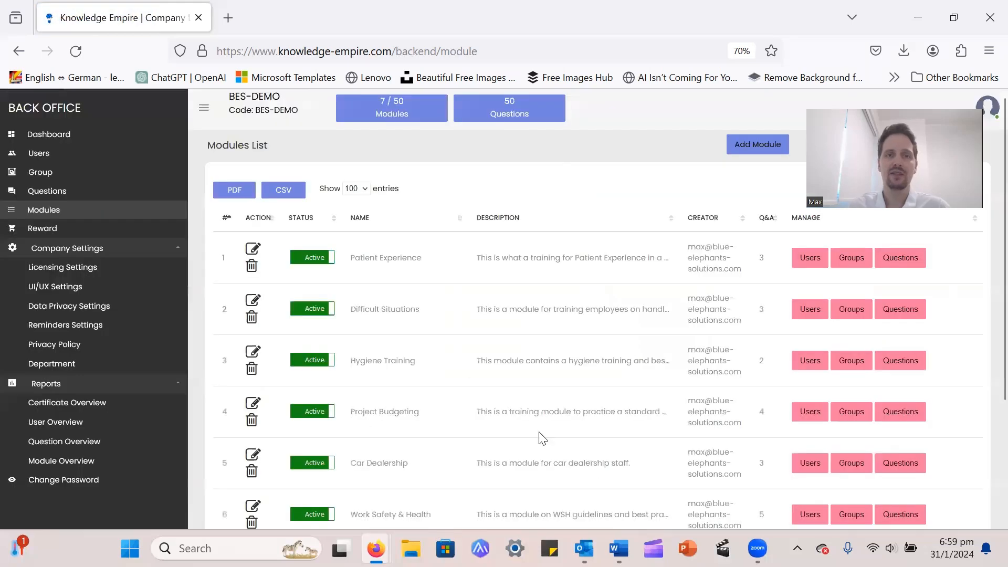
scroll(544, 439, "down", 3)
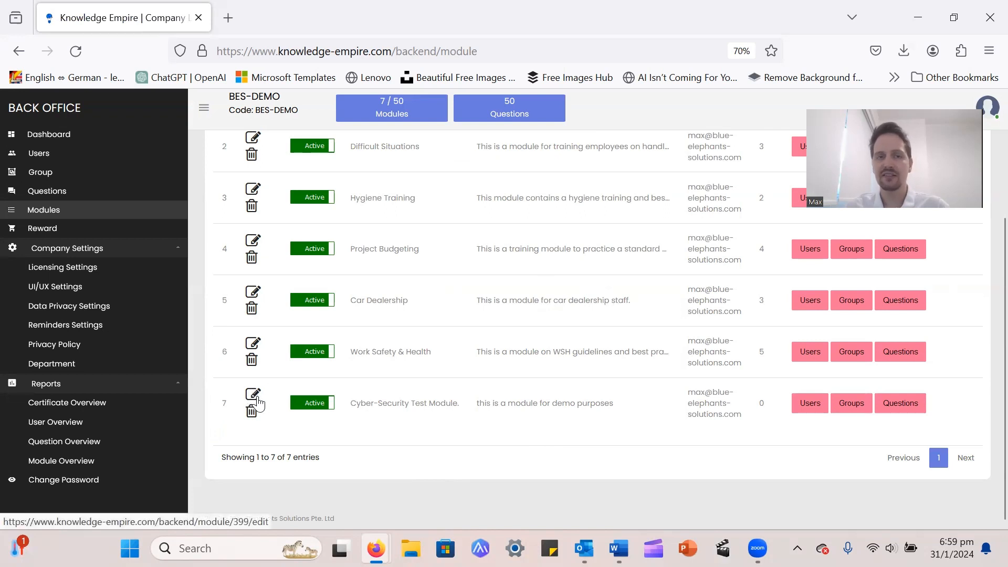
left_click(311, 406)
left_click(317, 403)
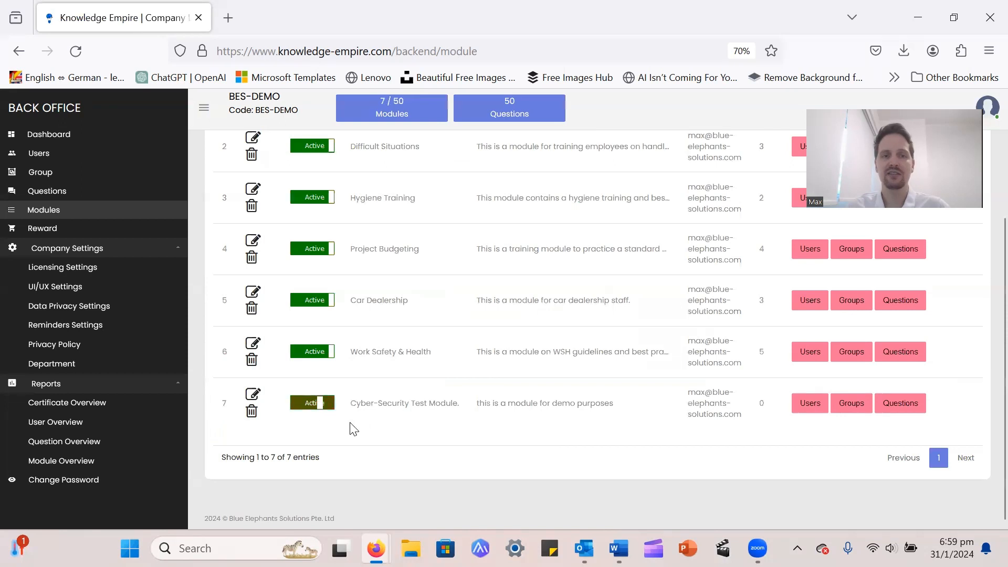